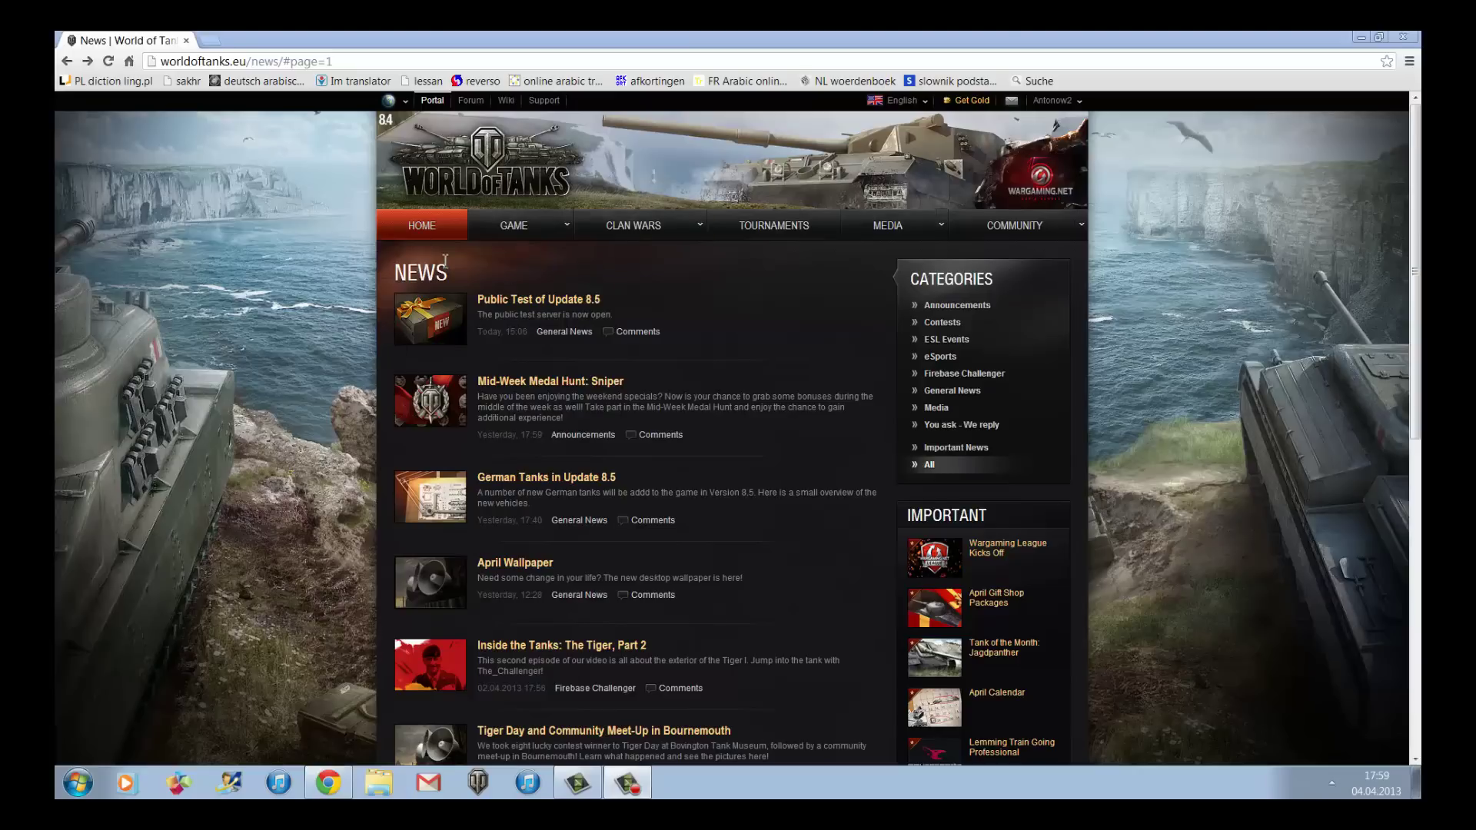
- Look over the NEWS section of the World of Tanks website
drag(397, 263, 452, 271)
click(590, 291)
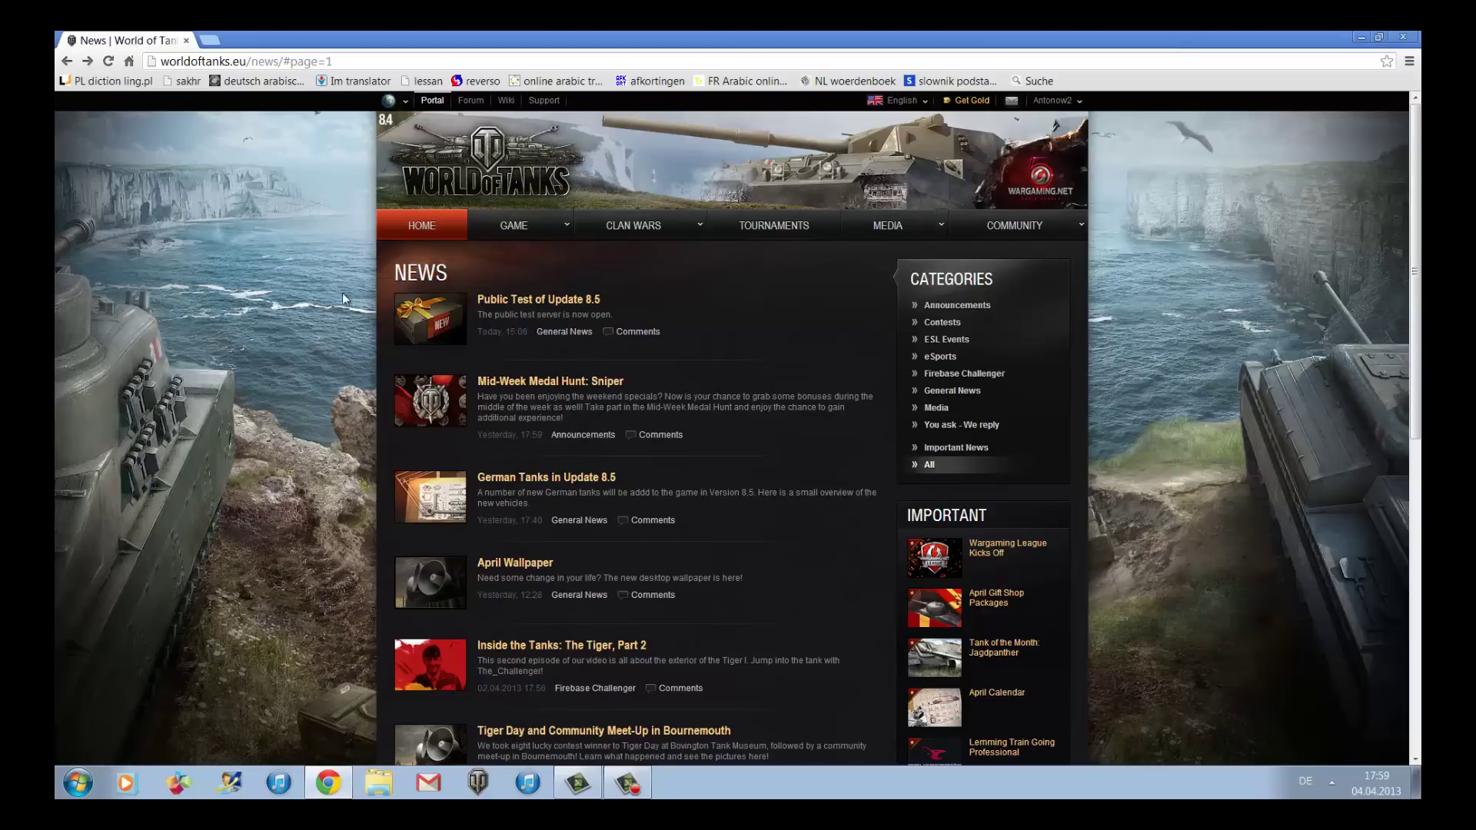
drag(624, 382, 396, 265)
click(636, 283)
scroll(618, 316, down, 5)
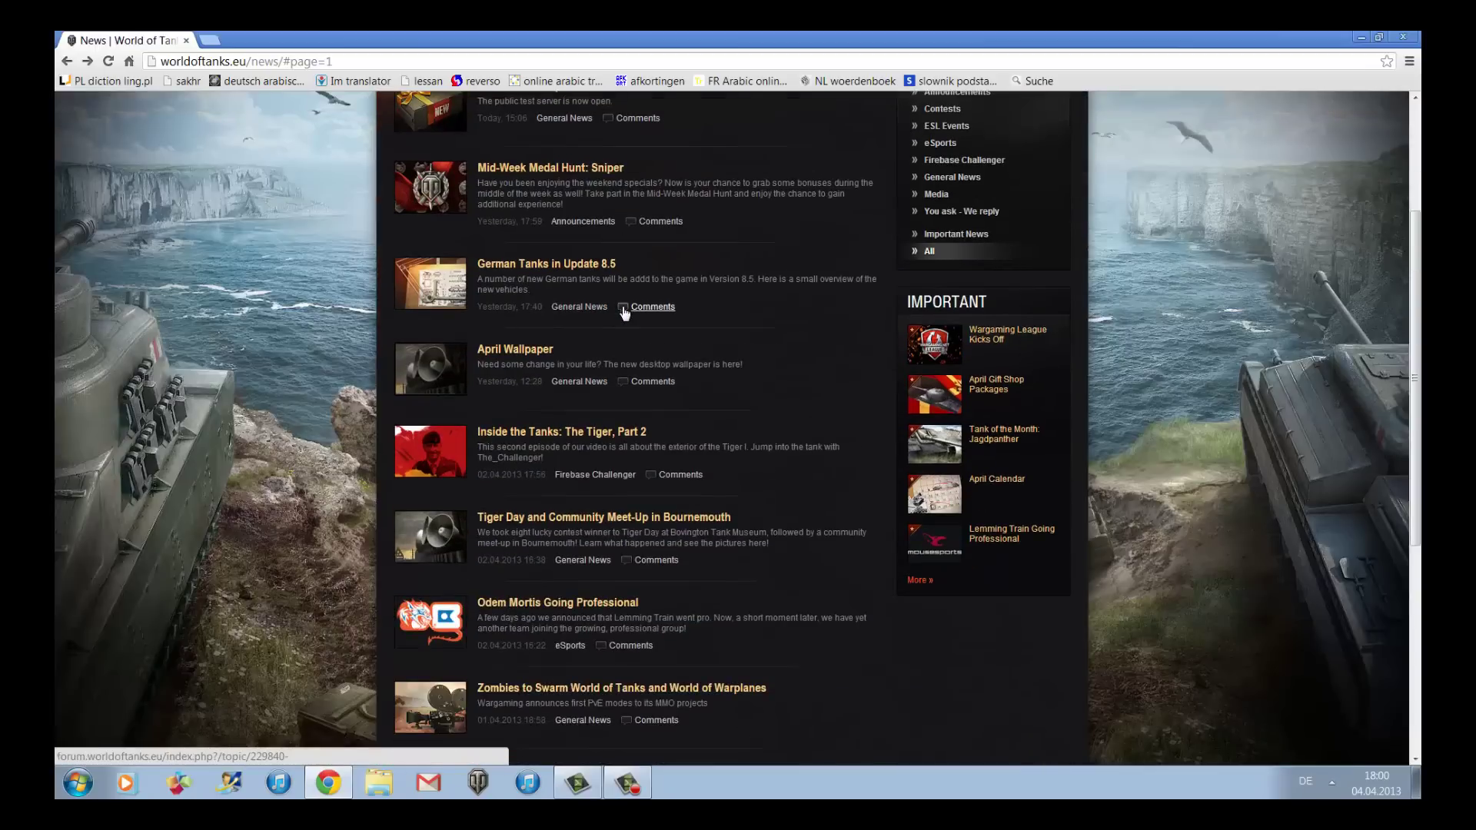
scroll(621, 348, up, 5)
scroll(621, 348, down, 10)
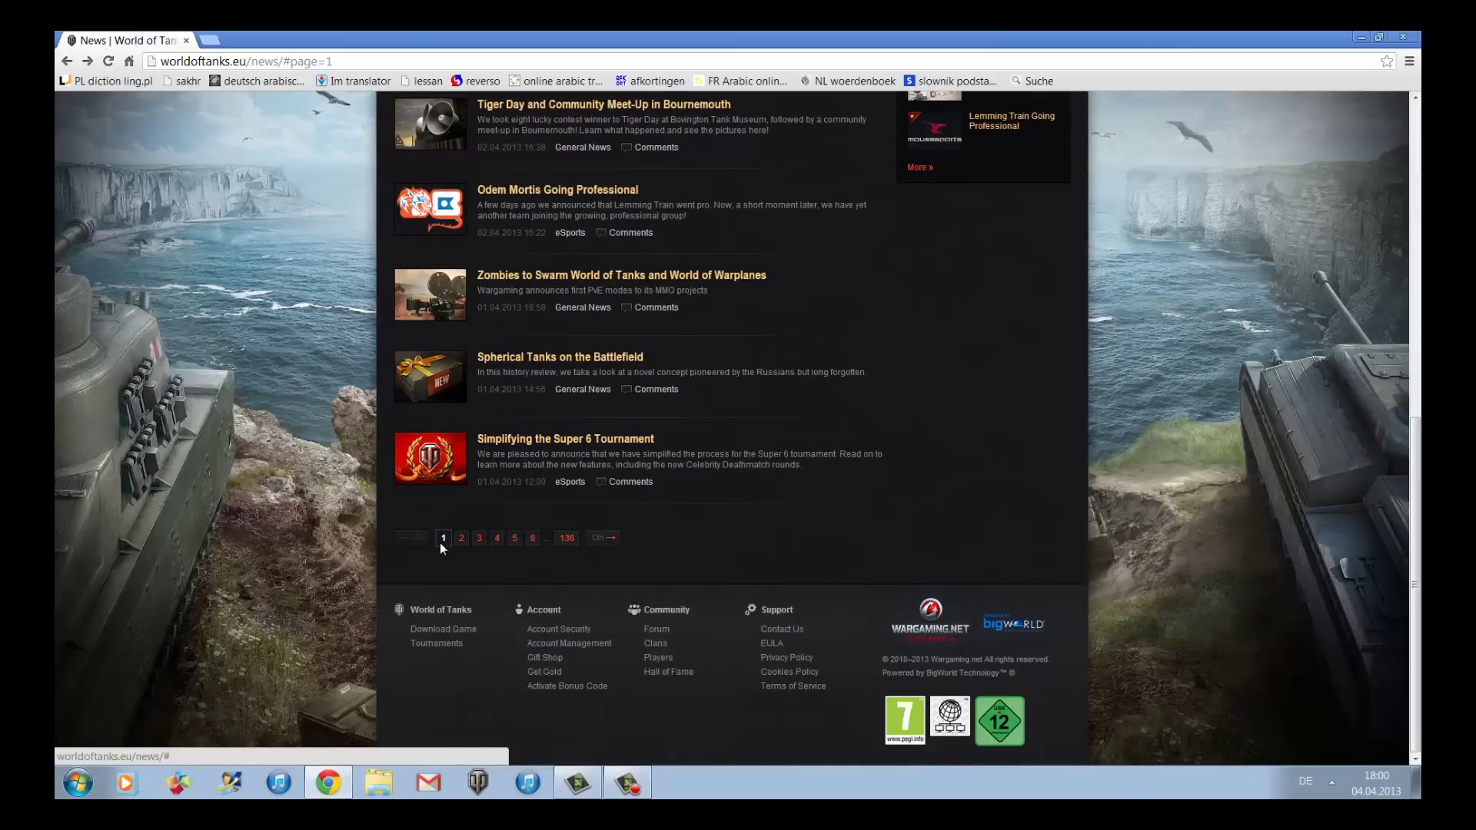
scroll(580, 541, up, 8)
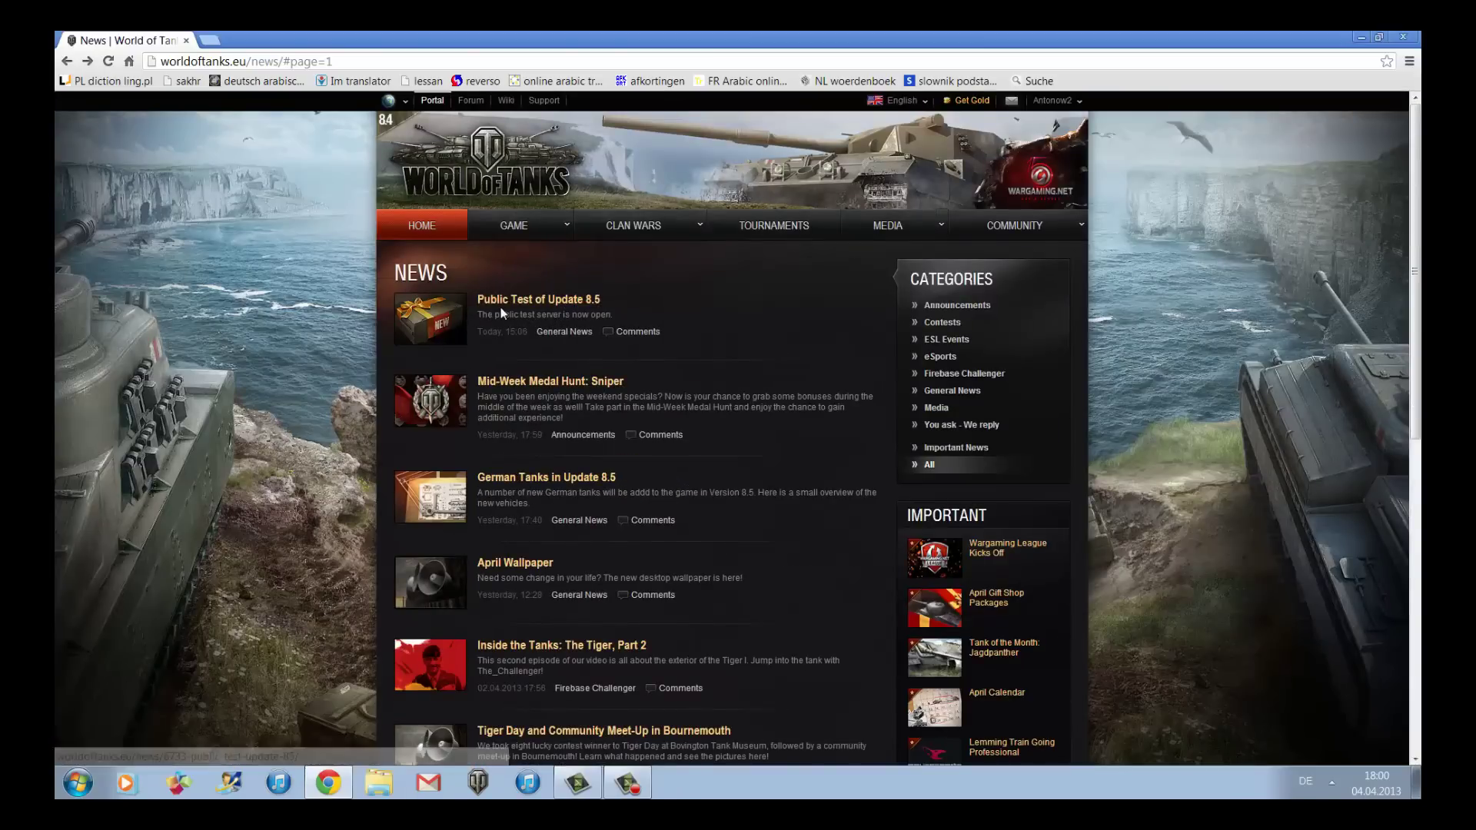
- Open the 'Public Test of Update 8.5' article and skim its opening
click(562, 301)
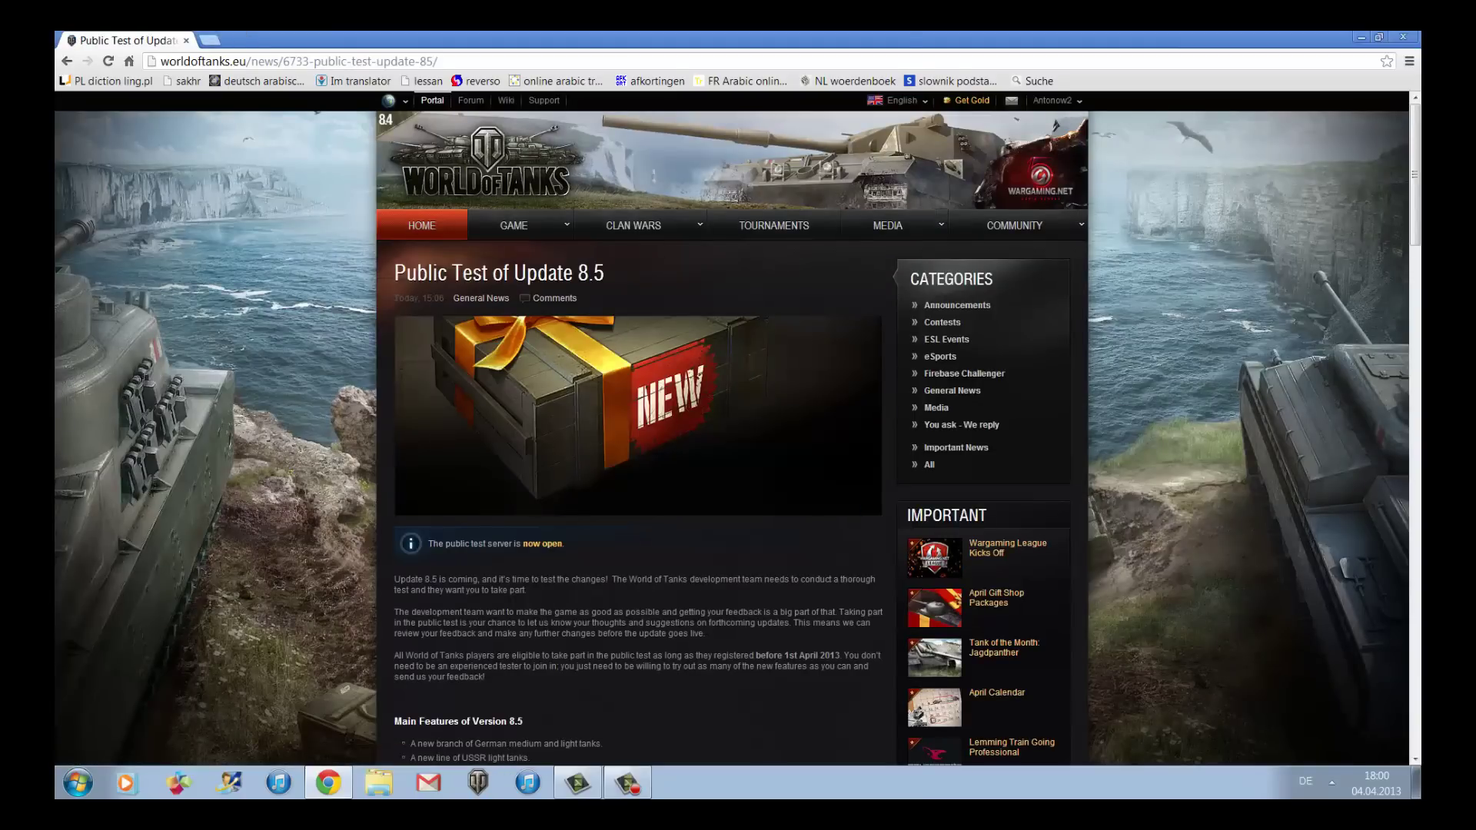
scroll(589, 225, down, 1)
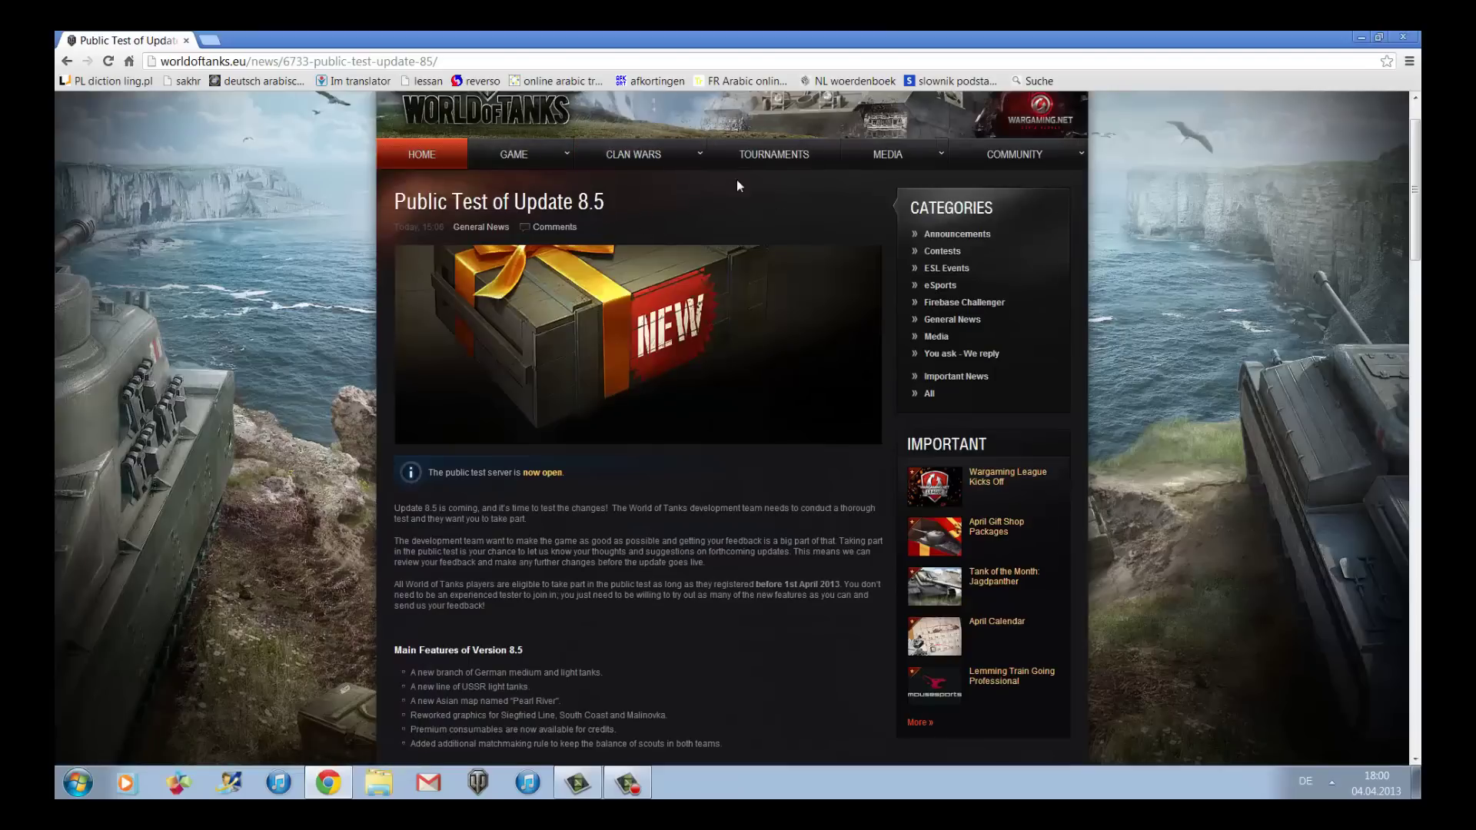
scroll(795, 257, up, 1)
scroll(705, 293, down, 4)
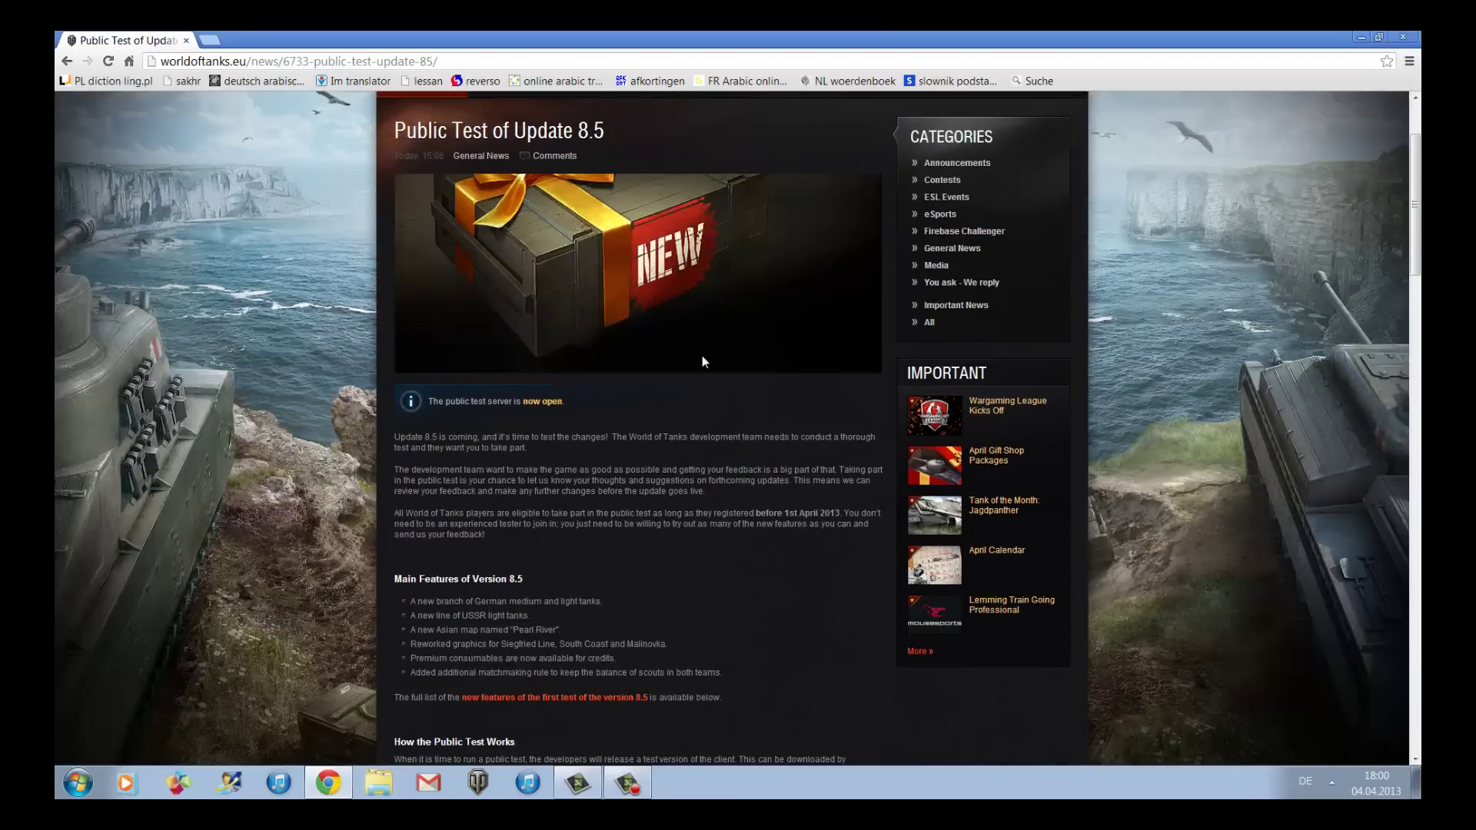
key(ctrl+a)
click(369, 312)
- Scroll down through the article to the joining instructions
scroll(727, 318, down, 4)
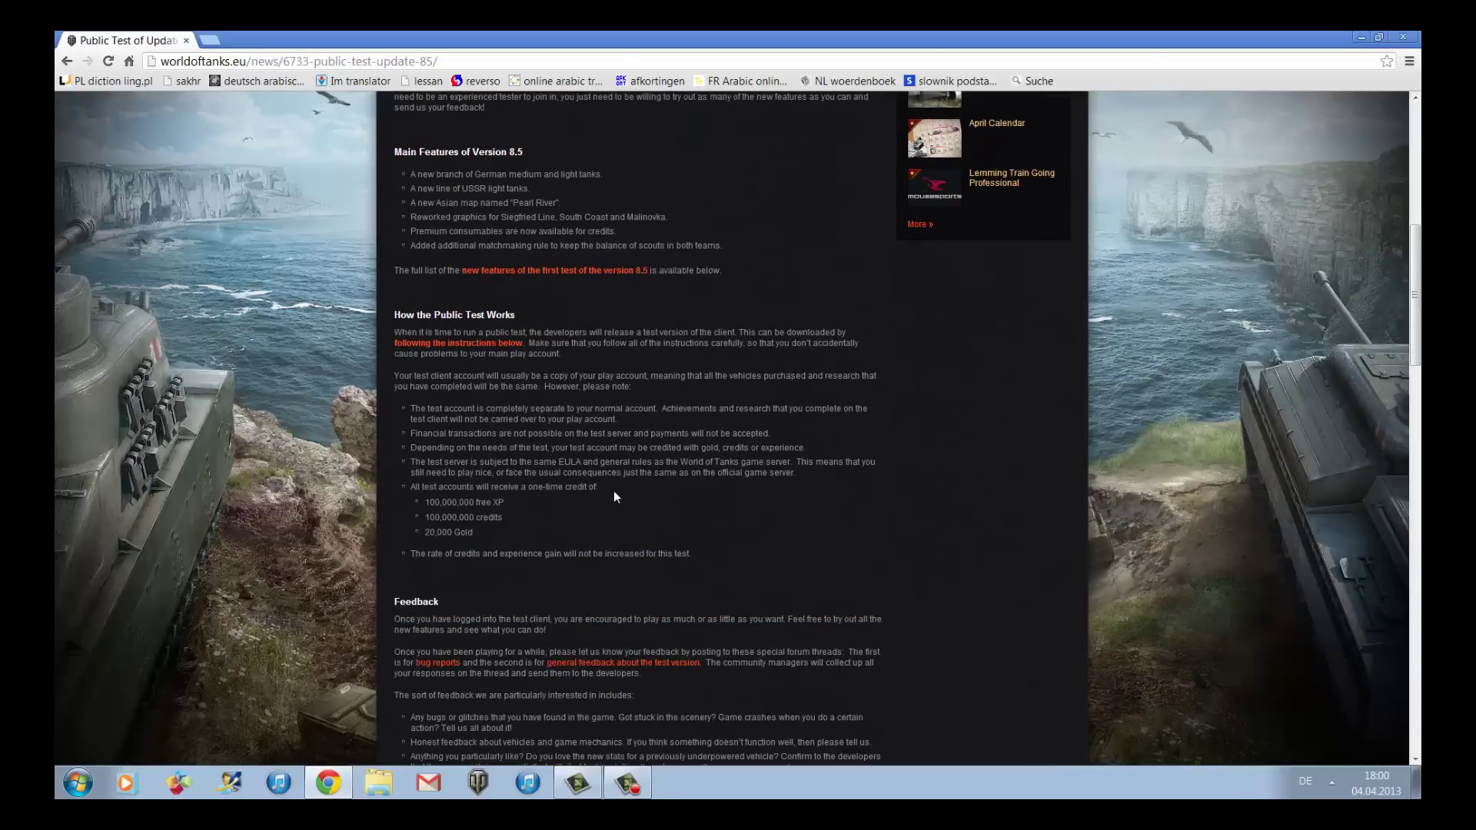
scroll(613, 490, up, 3)
scroll(439, 439, down, 6)
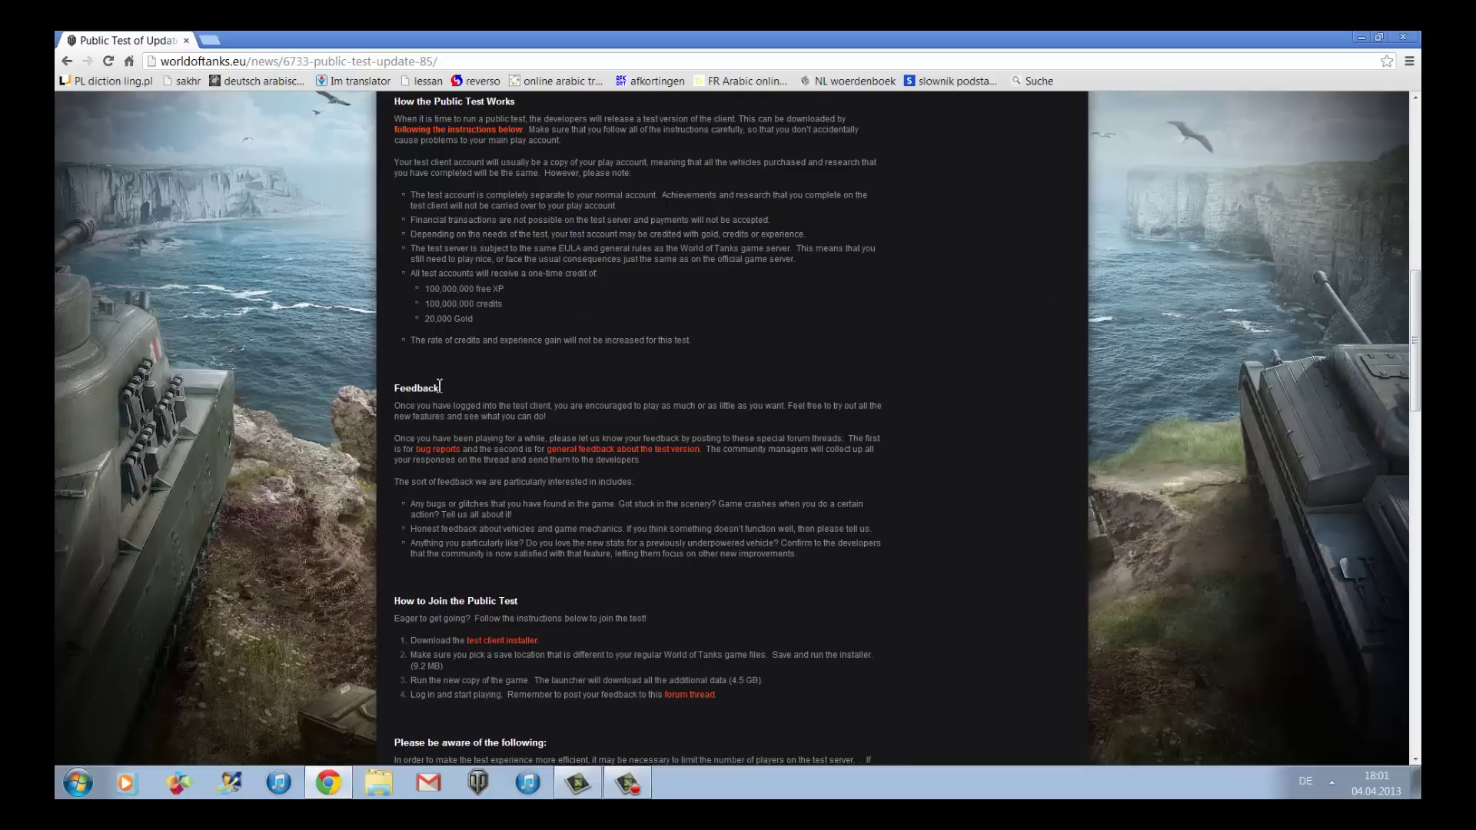
scroll(439, 386, up, 6)
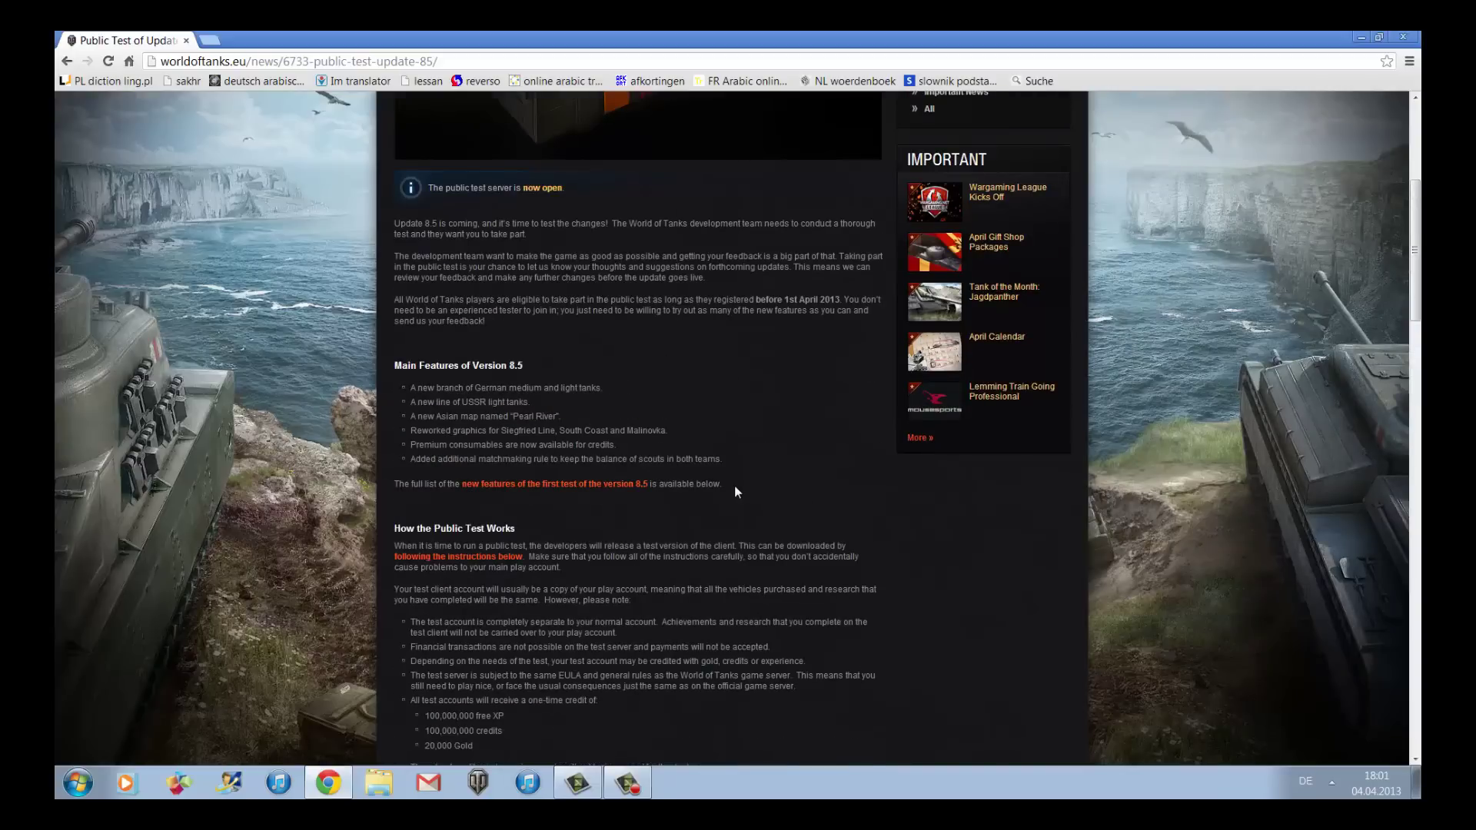
scroll(655, 457, down, 2)
scroll(655, 459, down, 5)
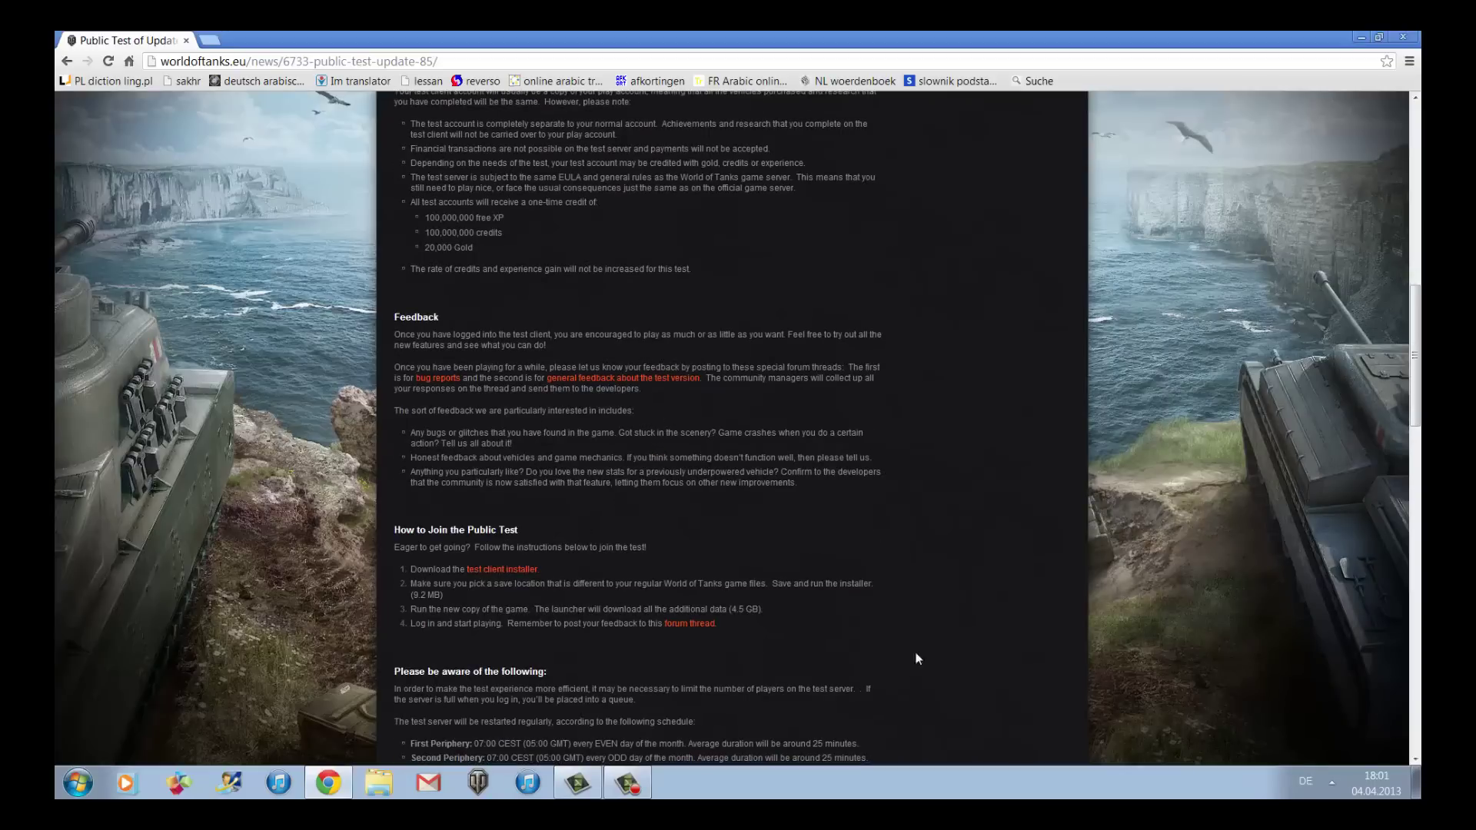
scroll(616, 443, down, 7)
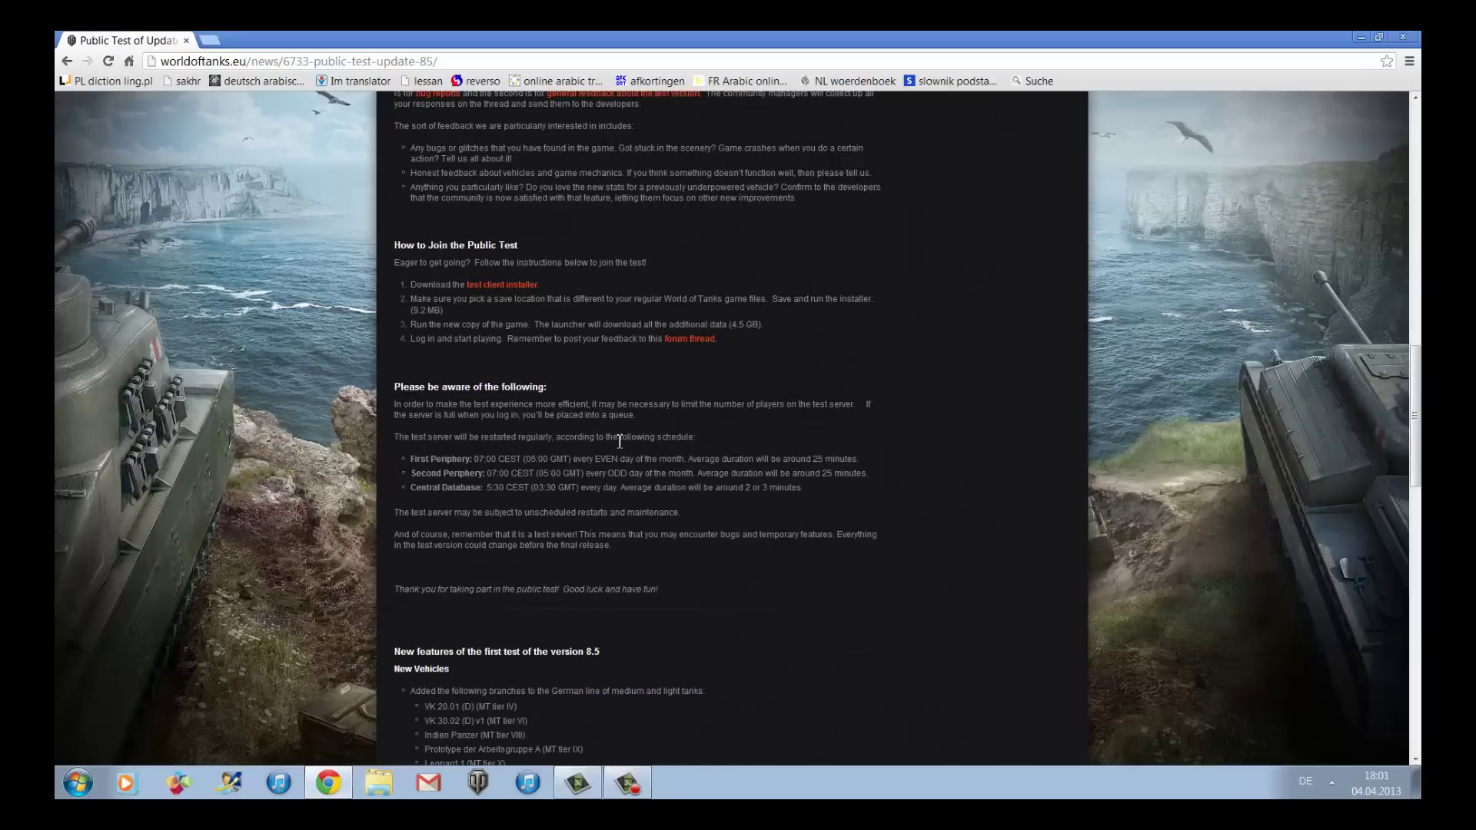
scroll(655, 446, down, 2)
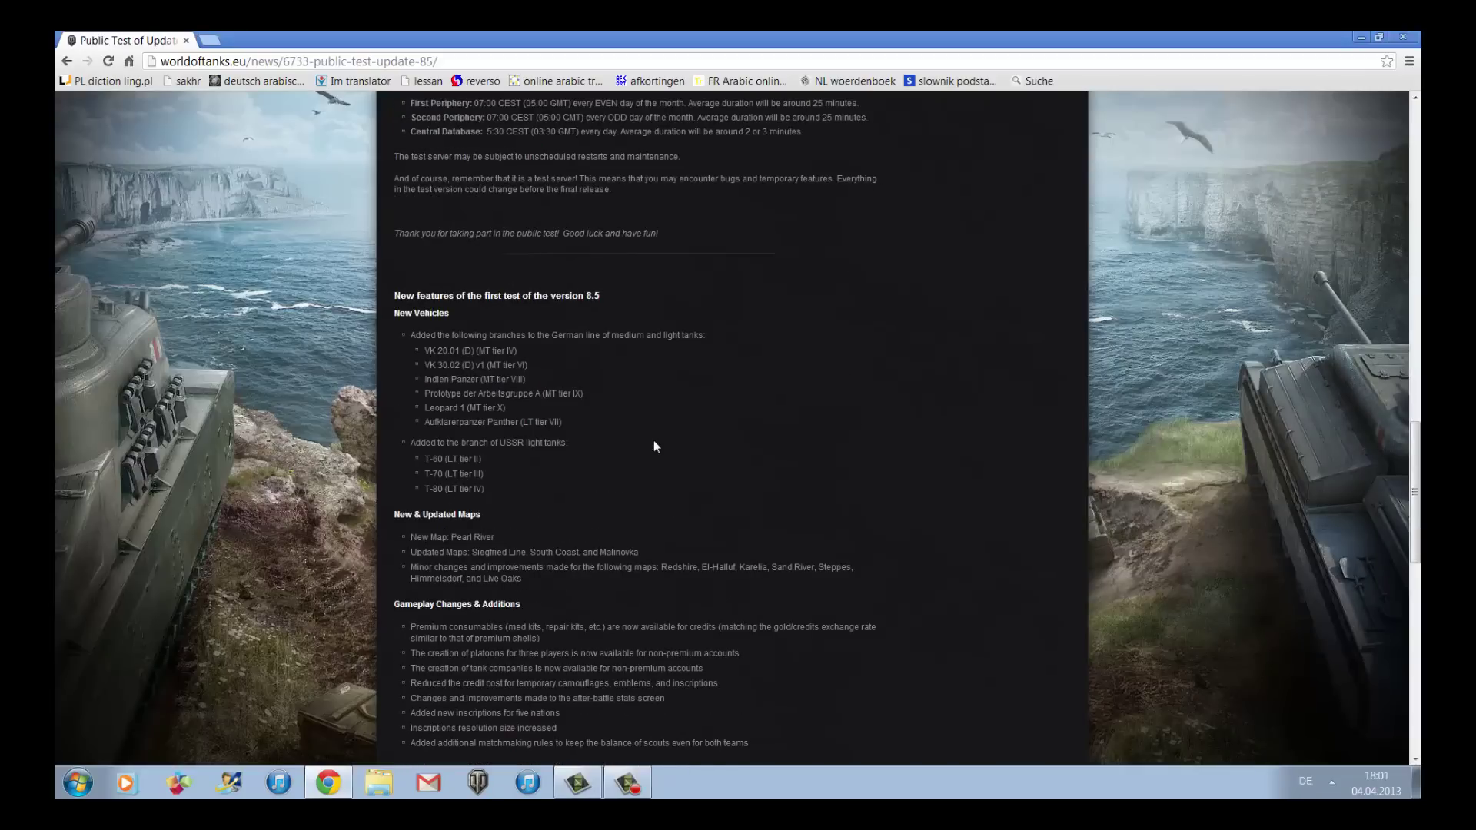
scroll(653, 446, down, 4)
scroll(653, 447, up, 6)
scroll(653, 447, down, 1)
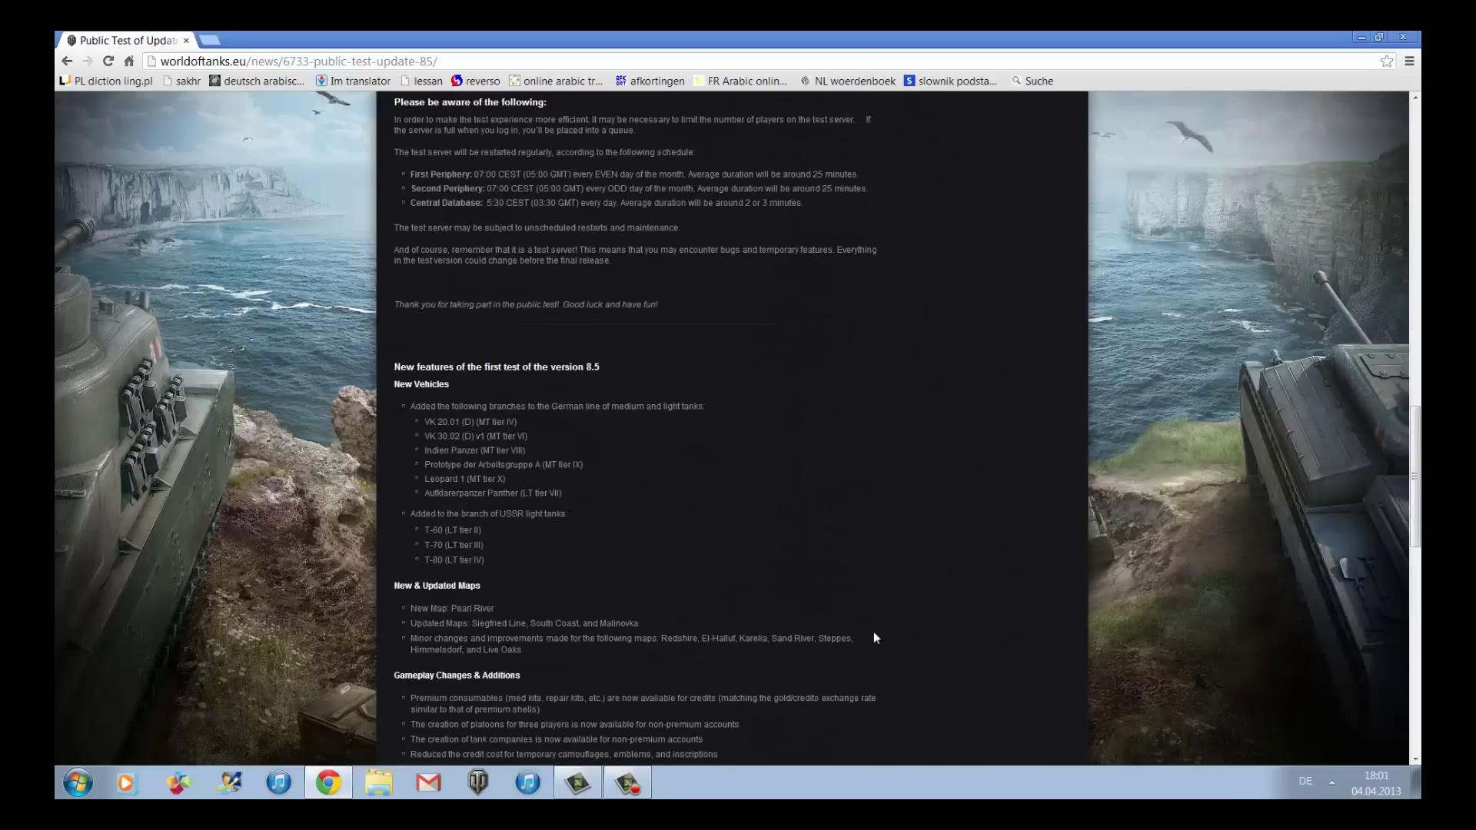
scroll(464, 386, up, 7)
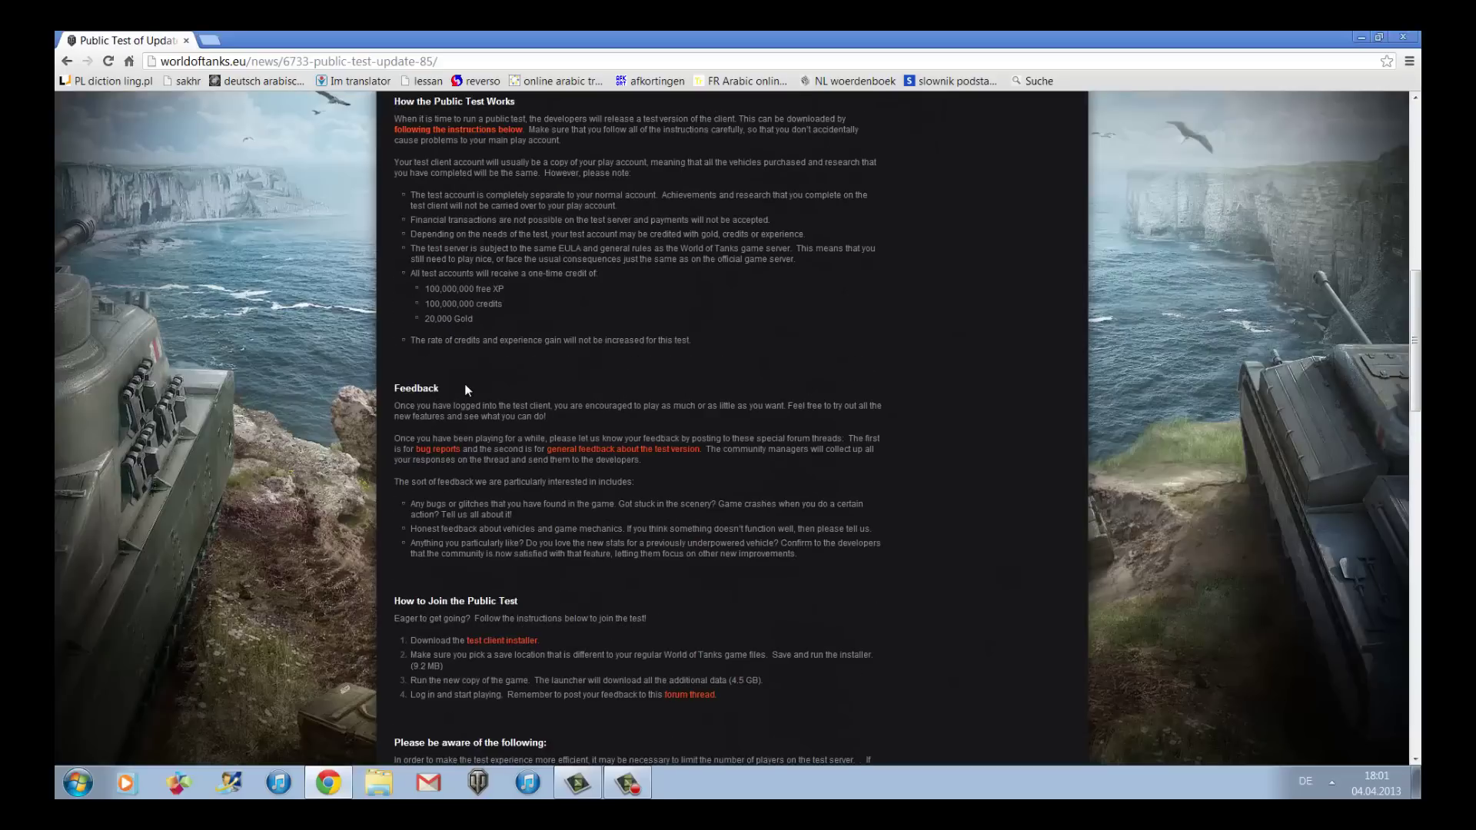
scroll(465, 387, up, 3)
scroll(465, 386, down, 5)
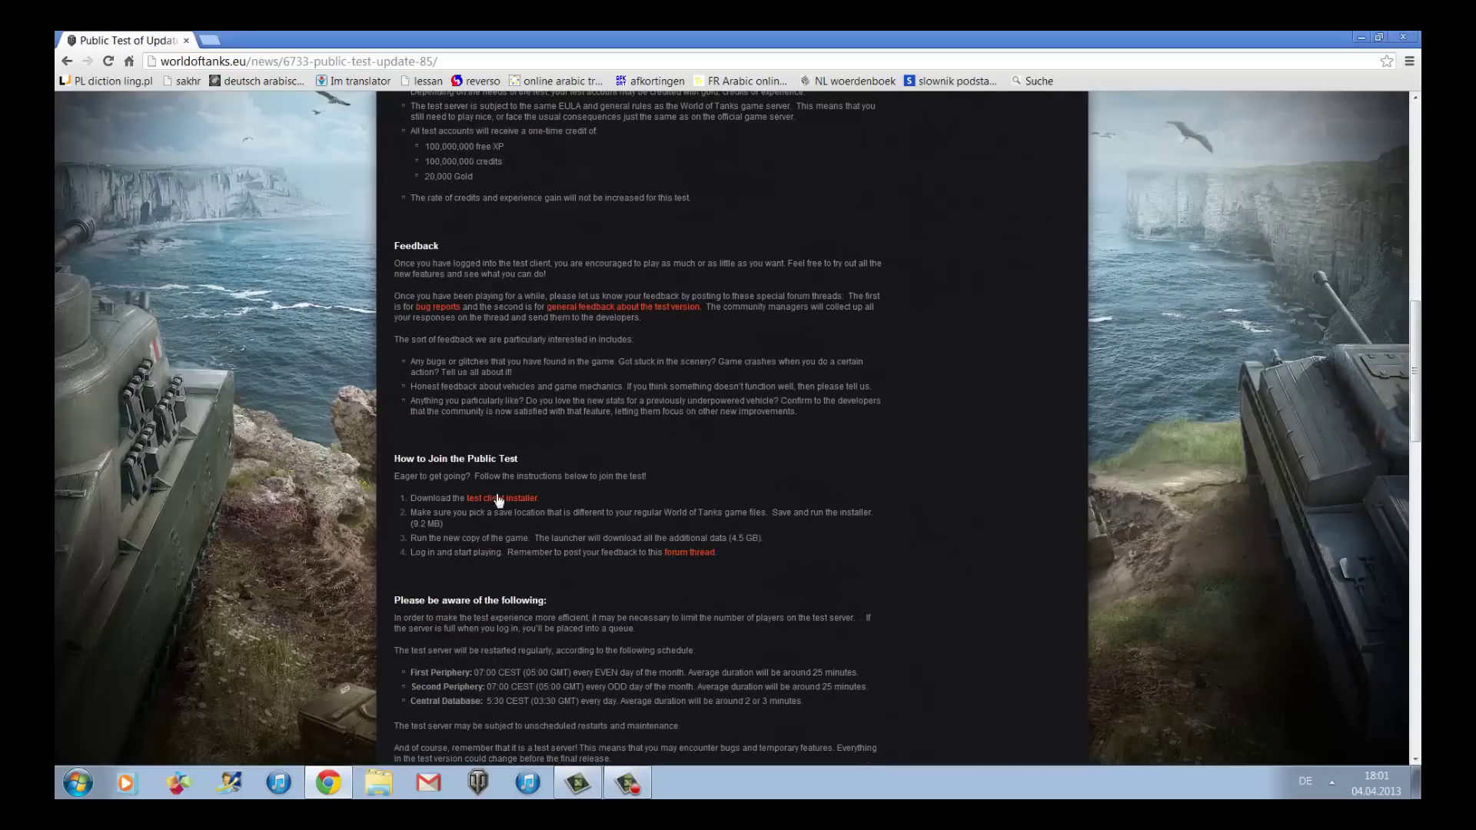
- Read the 'How to Join the Public Test' section of the article
drag(434, 460, 601, 459)
click(601, 459)
drag(431, 460, 465, 460)
click(469, 478)
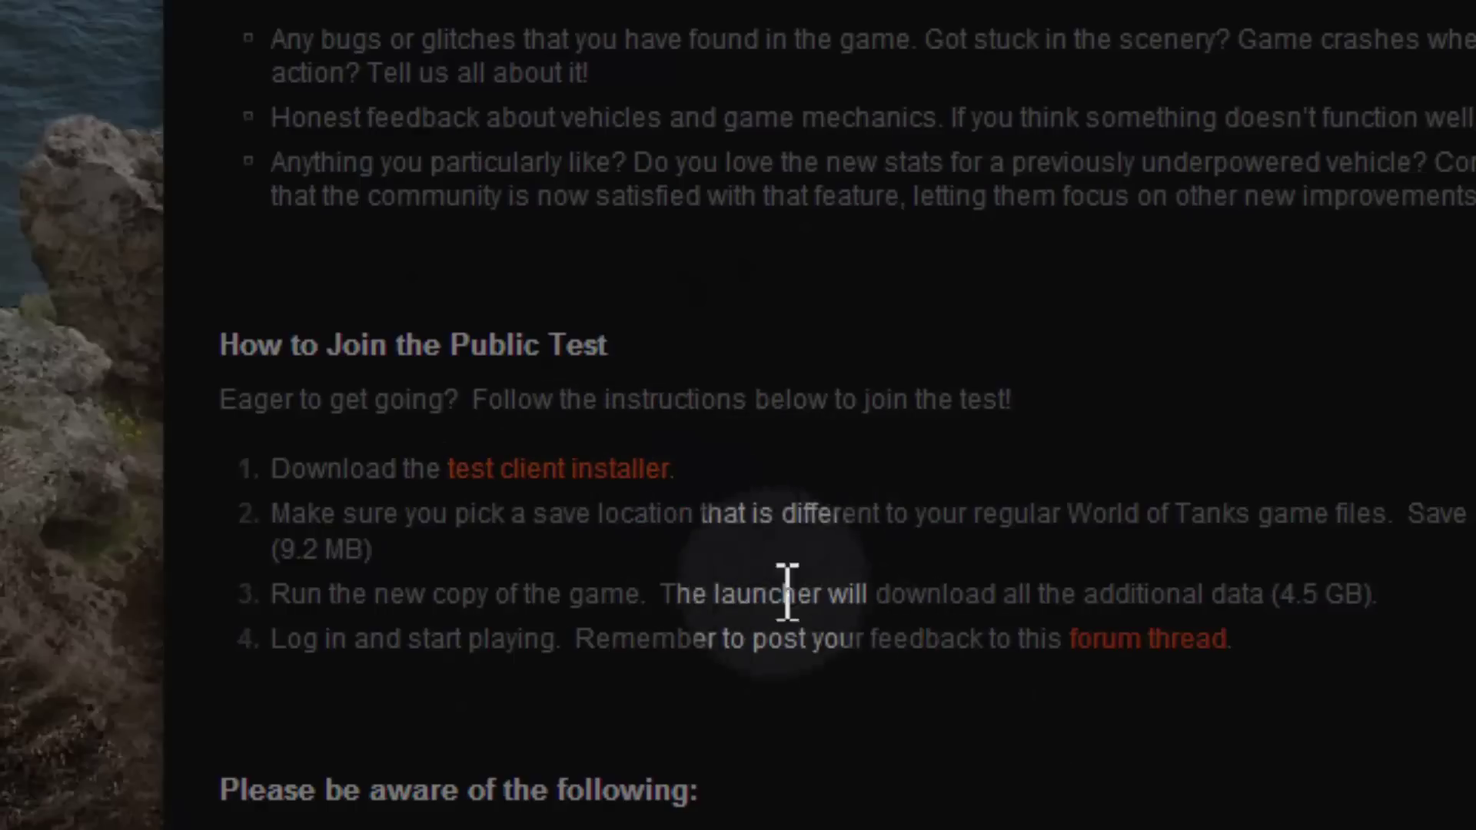
- Download the test client installer and run WoT_internet_install_ct (4).exe from Chrome's download bar
click(650, 470)
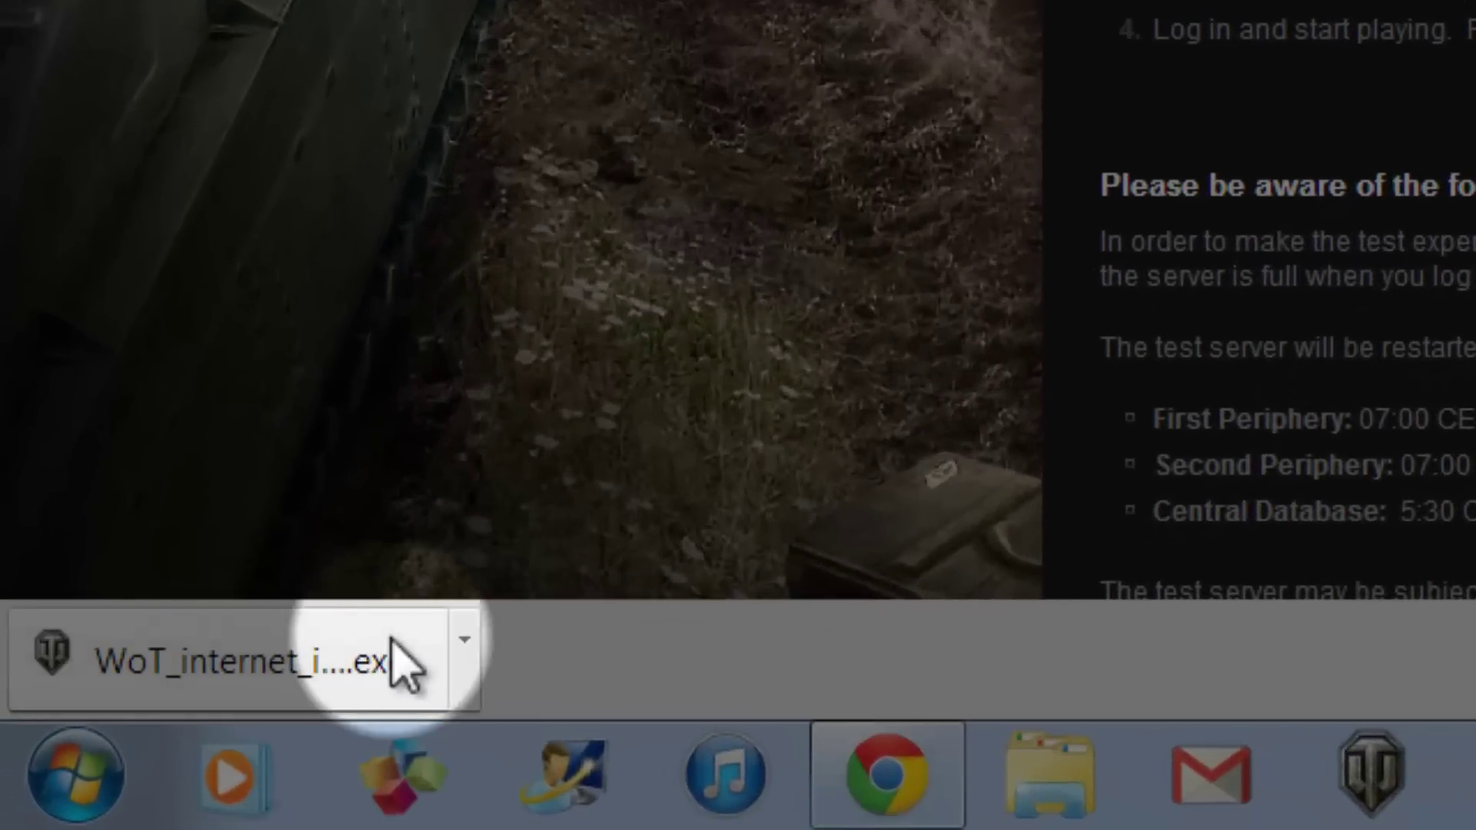
click(270, 673)
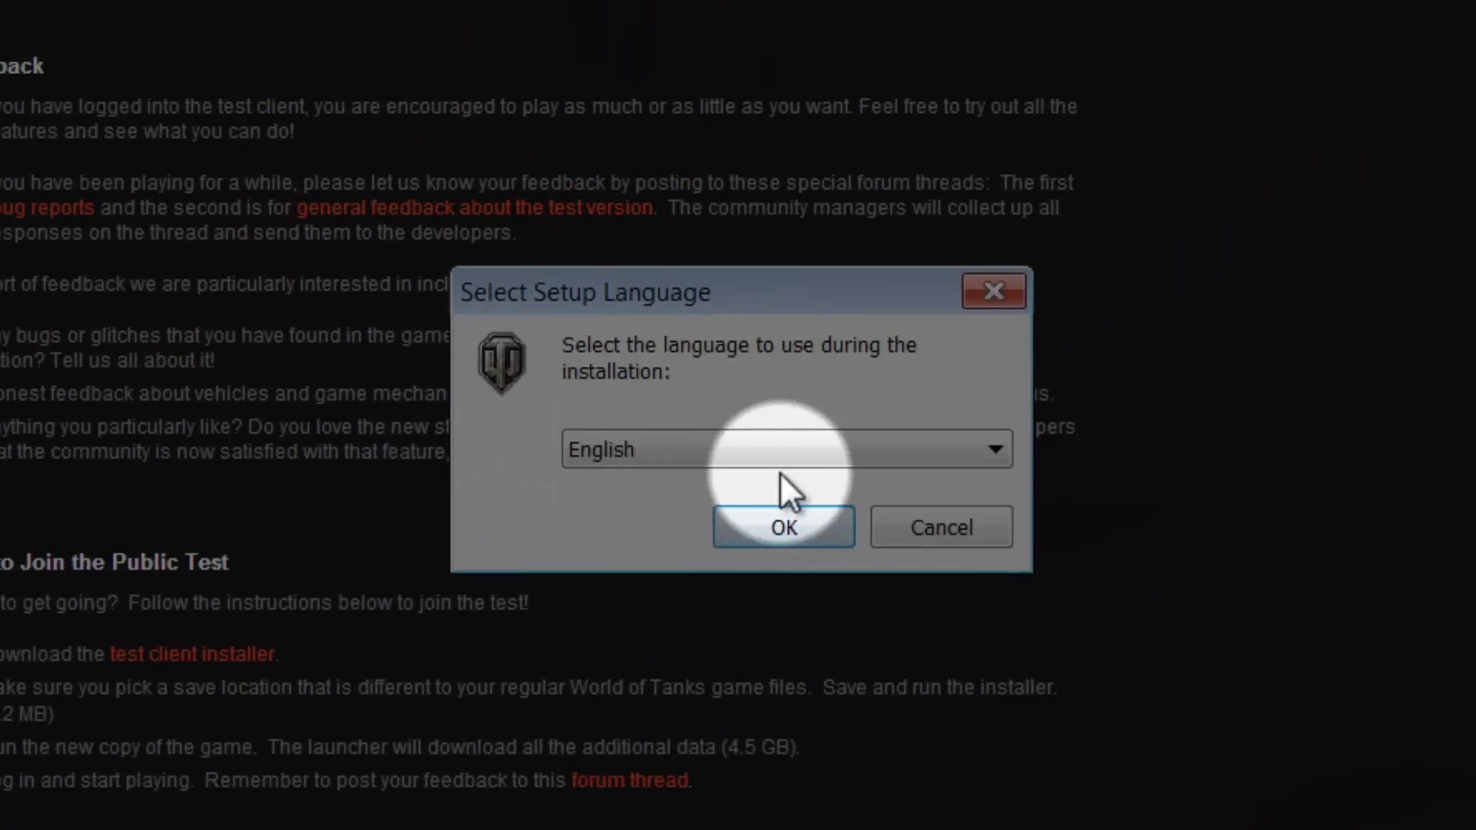
- Keep English as the setup language and continue past the welcome page
click(697, 454)
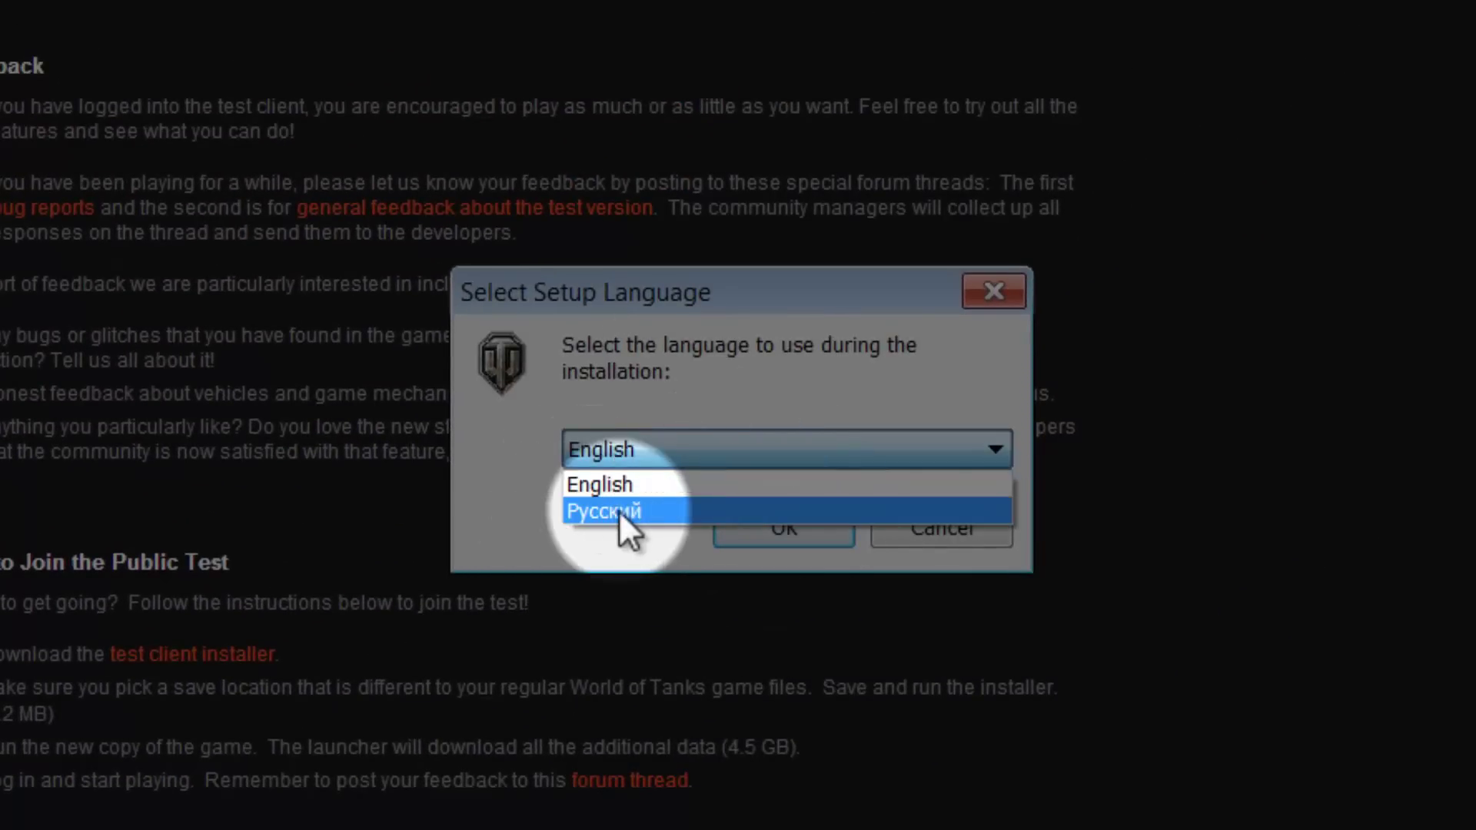
click(588, 485)
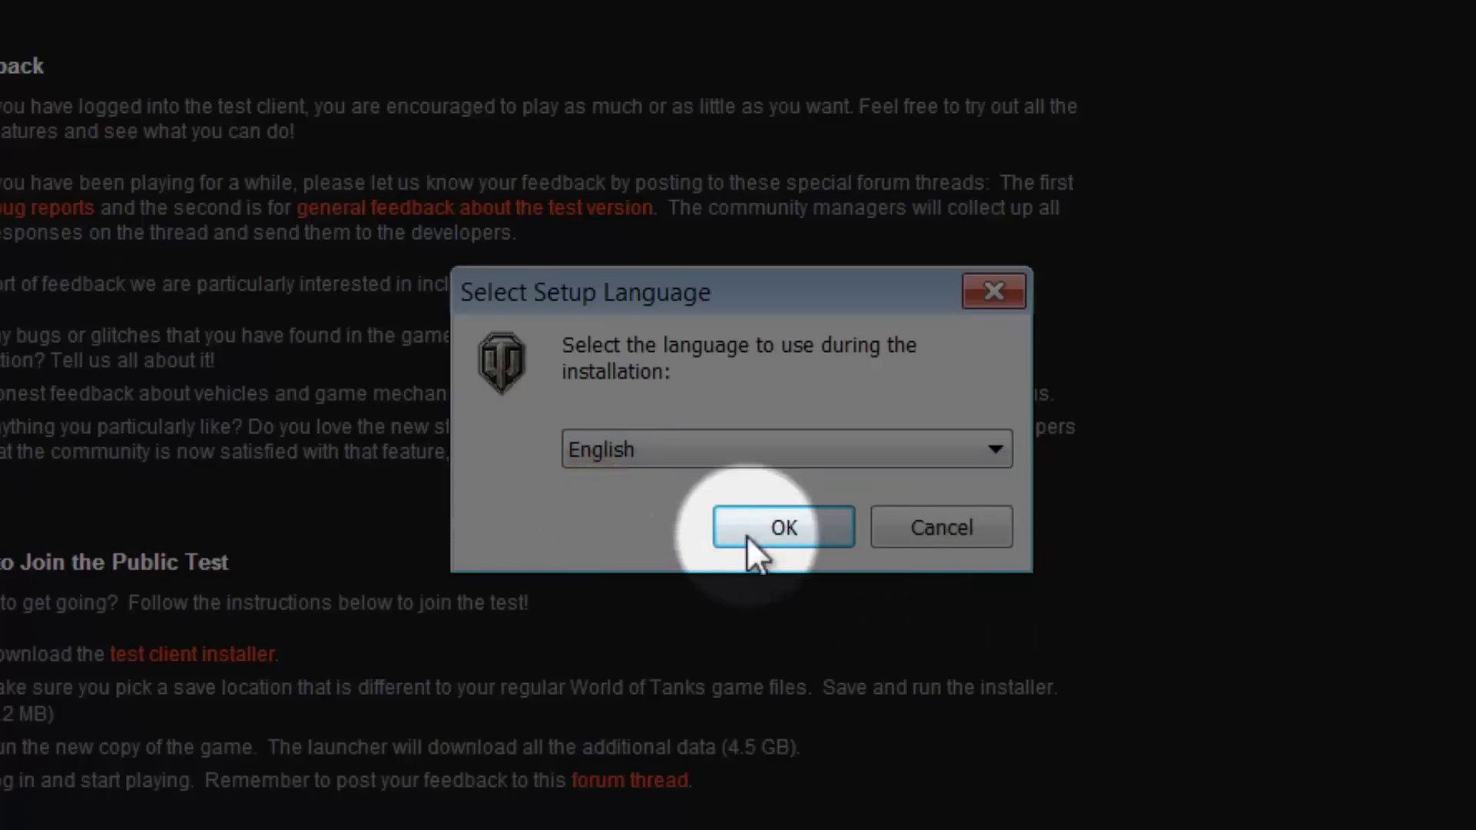
click(806, 541)
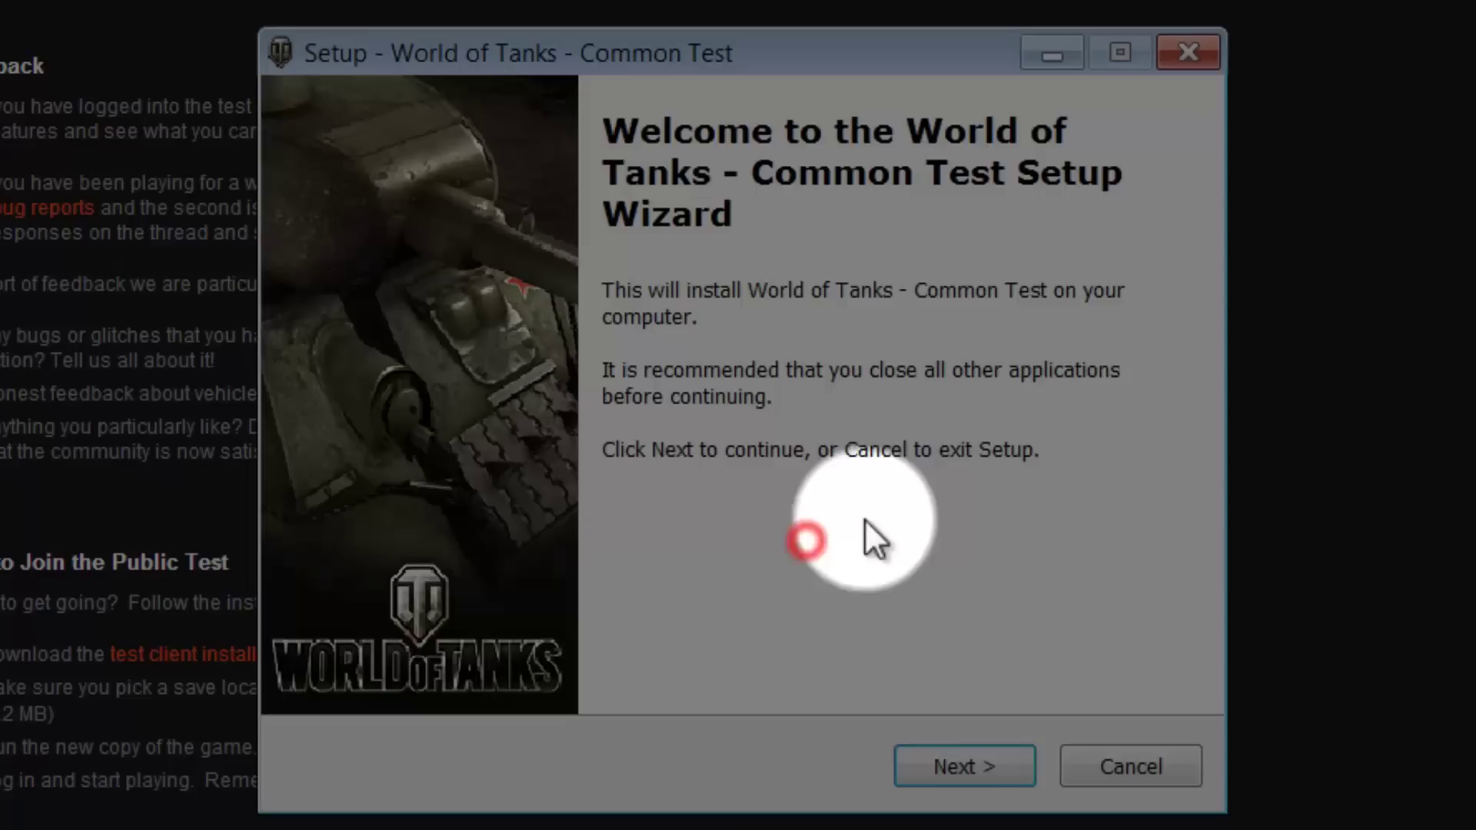
click(1027, 769)
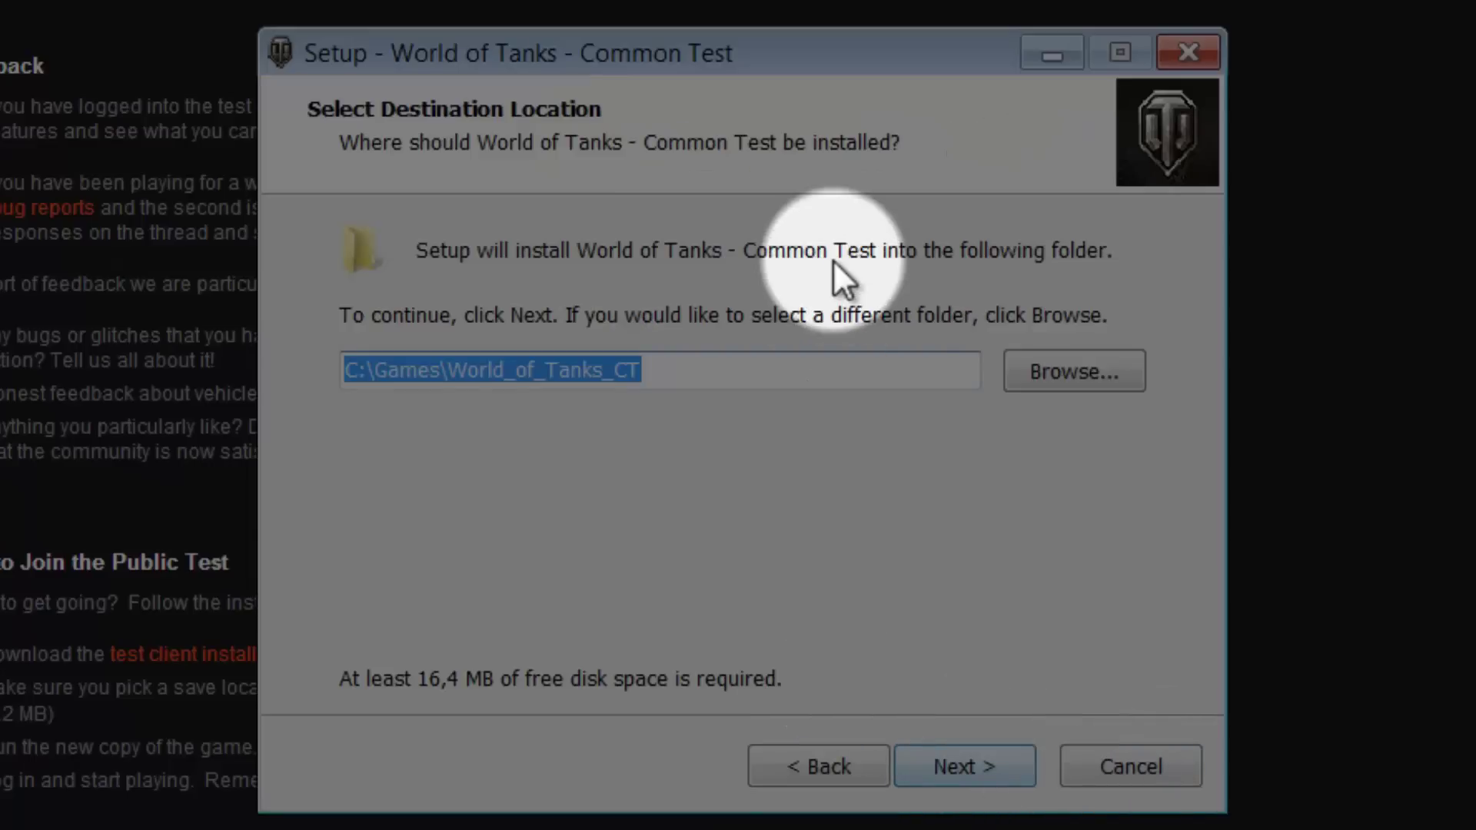
- Accept the default install location C:\Games\World_of_Tanks_CT
click(849, 386)
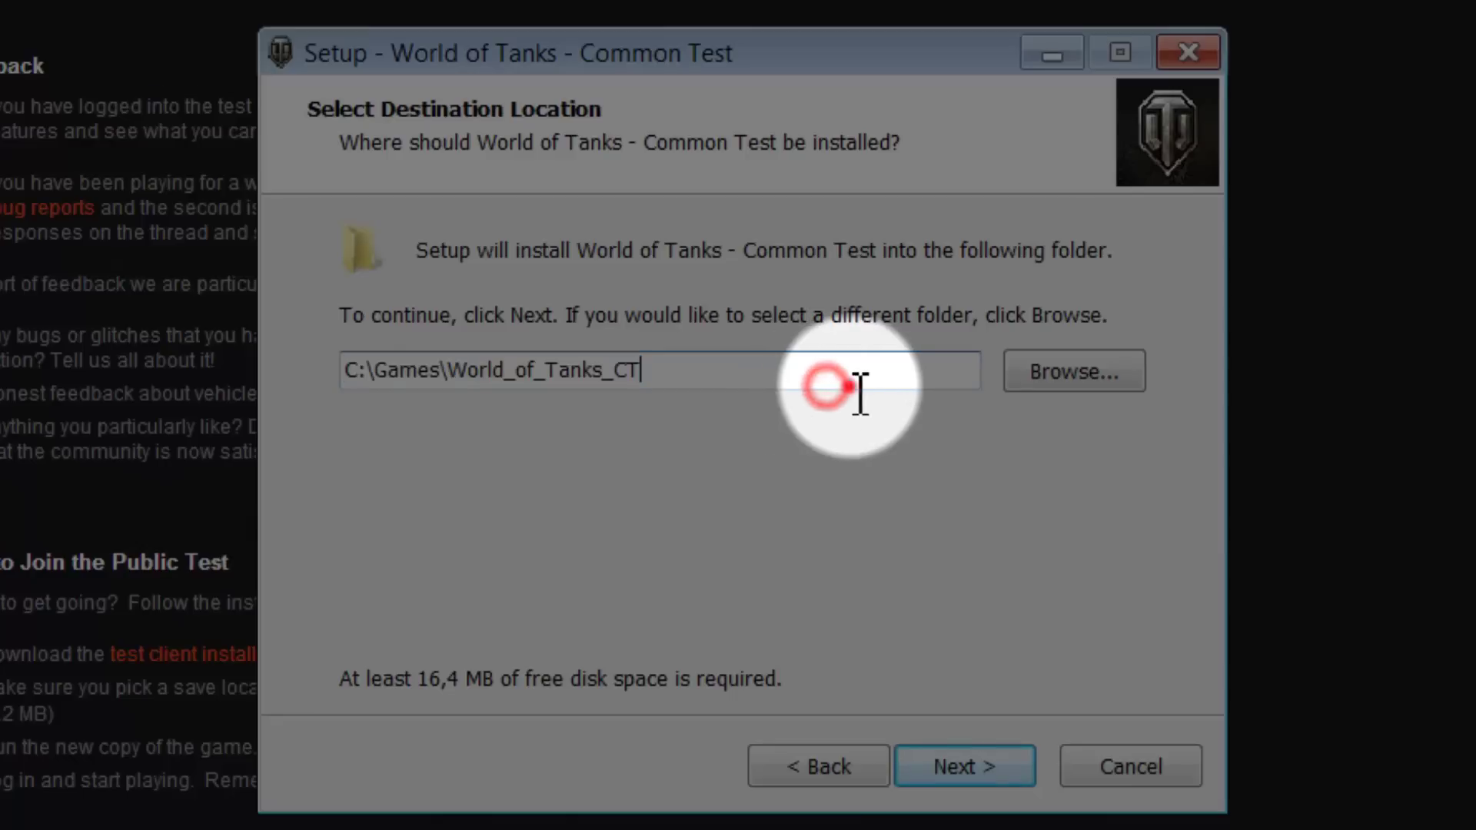
drag(849, 384, 264, 361)
drag(807, 382, 492, 388)
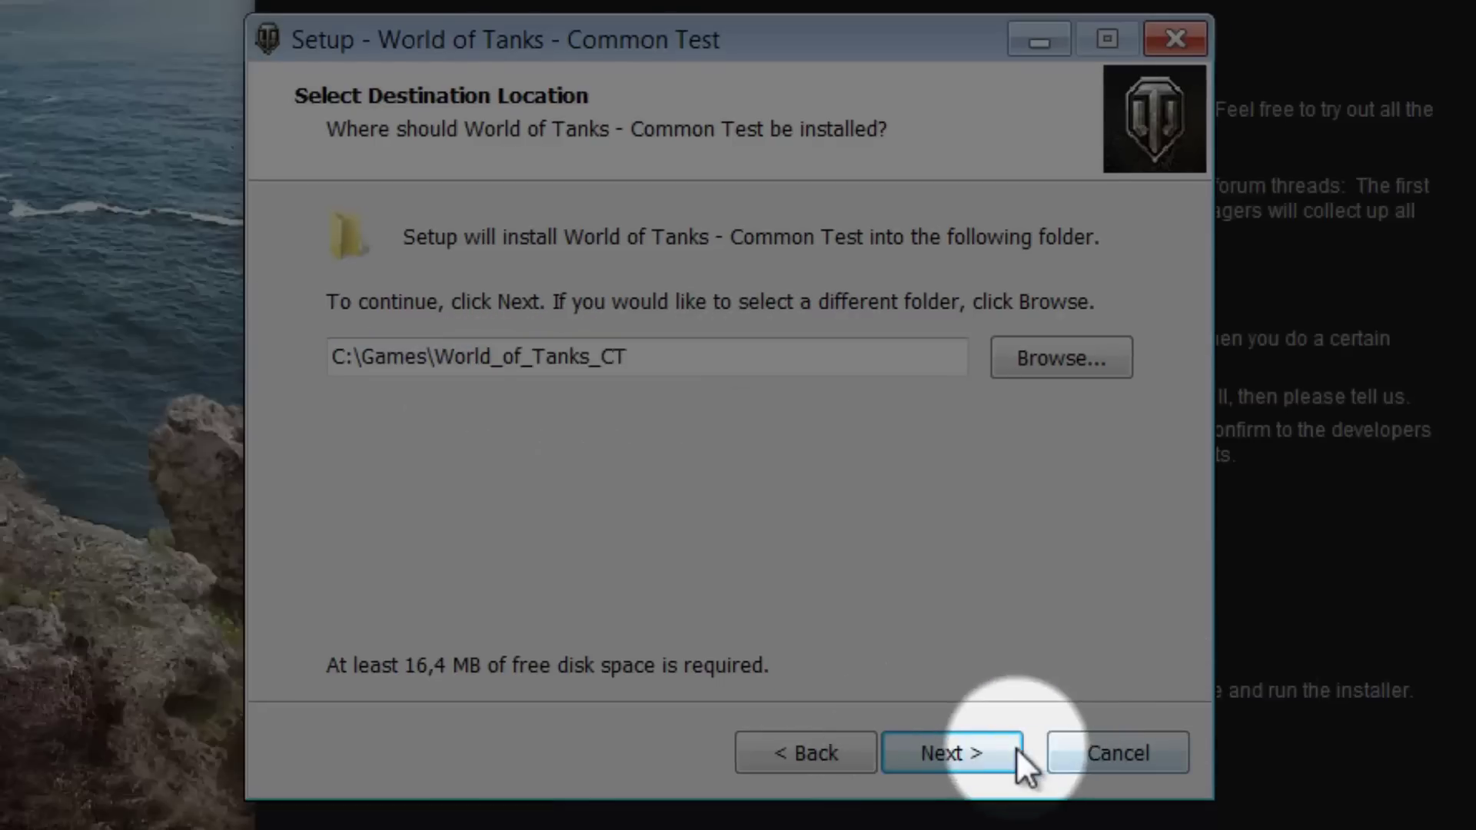
click(999, 767)
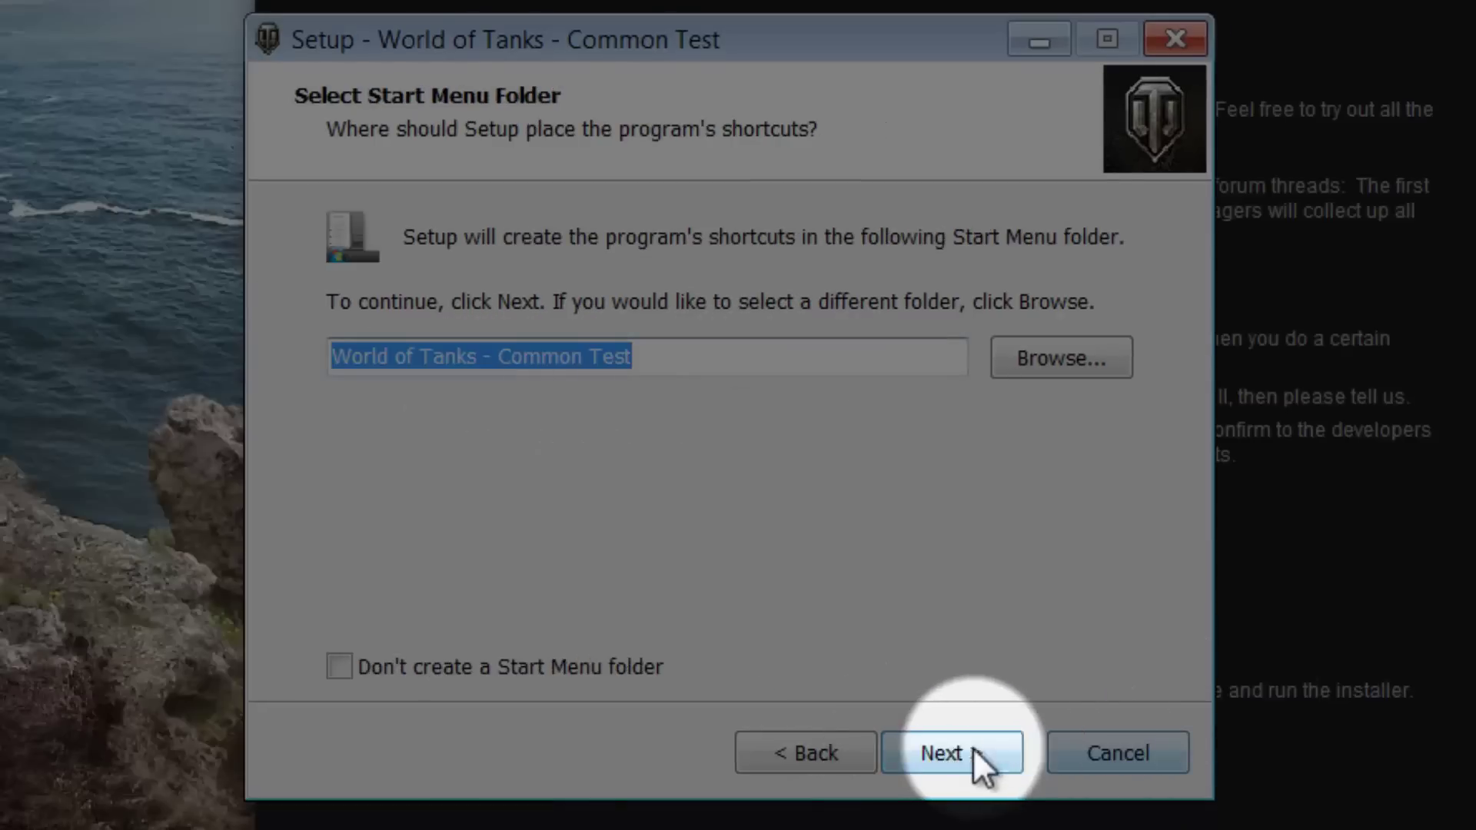
- Keep the default Start Menu folder and desktop icon, then start the installation
click(789, 355)
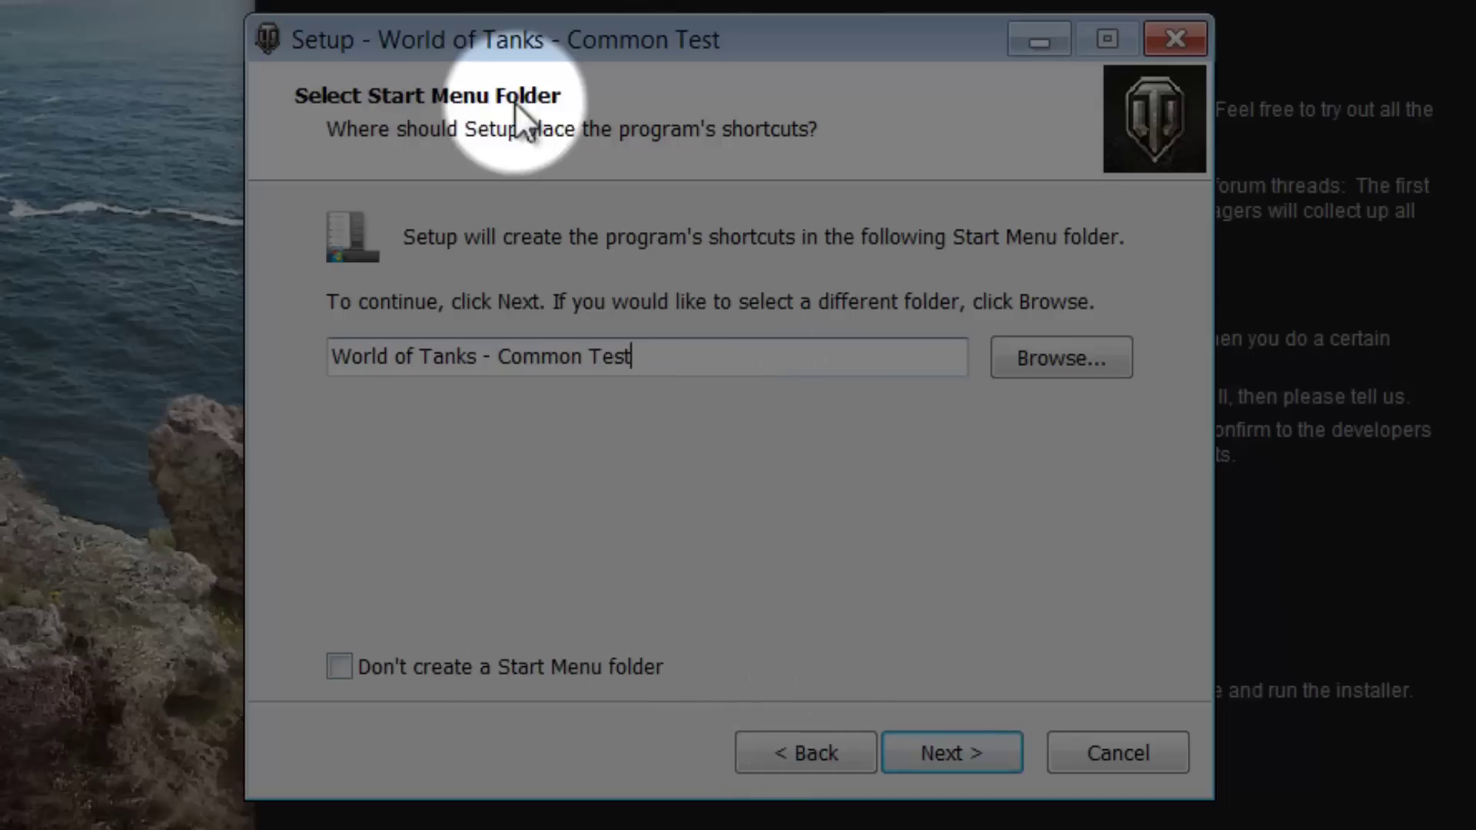
click(777, 362)
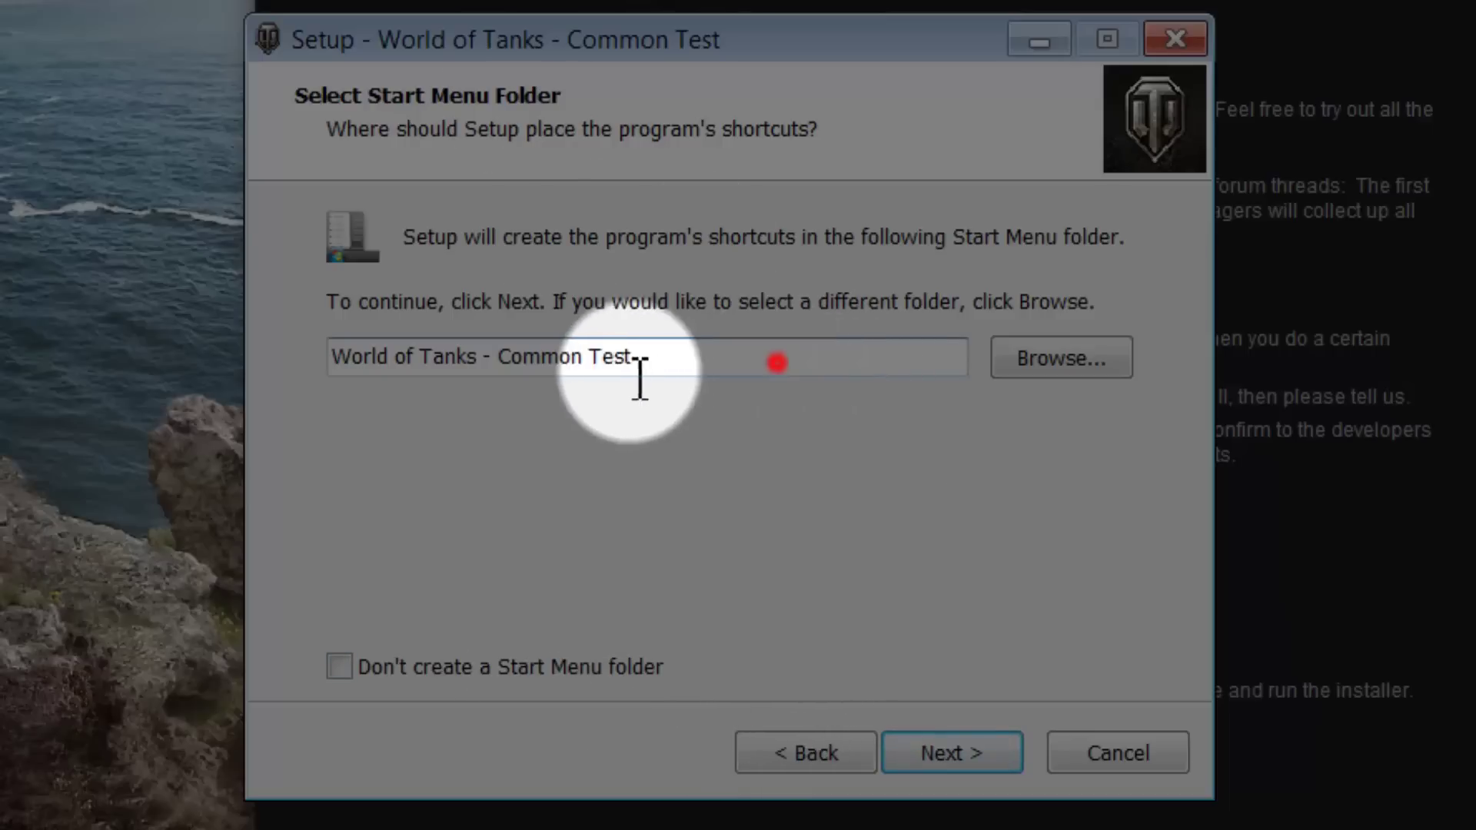
drag(641, 369, 352, 360)
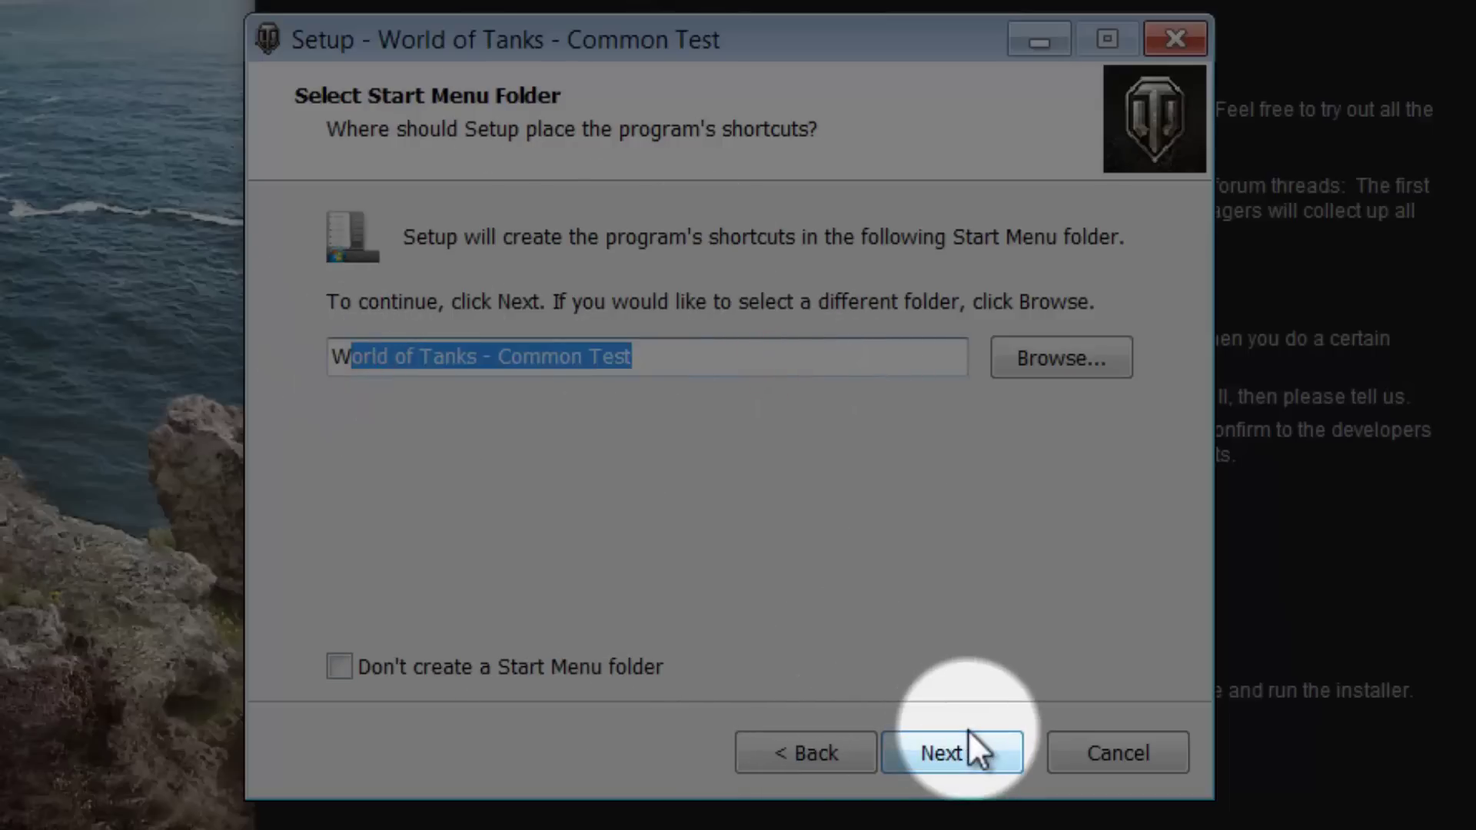
click(971, 765)
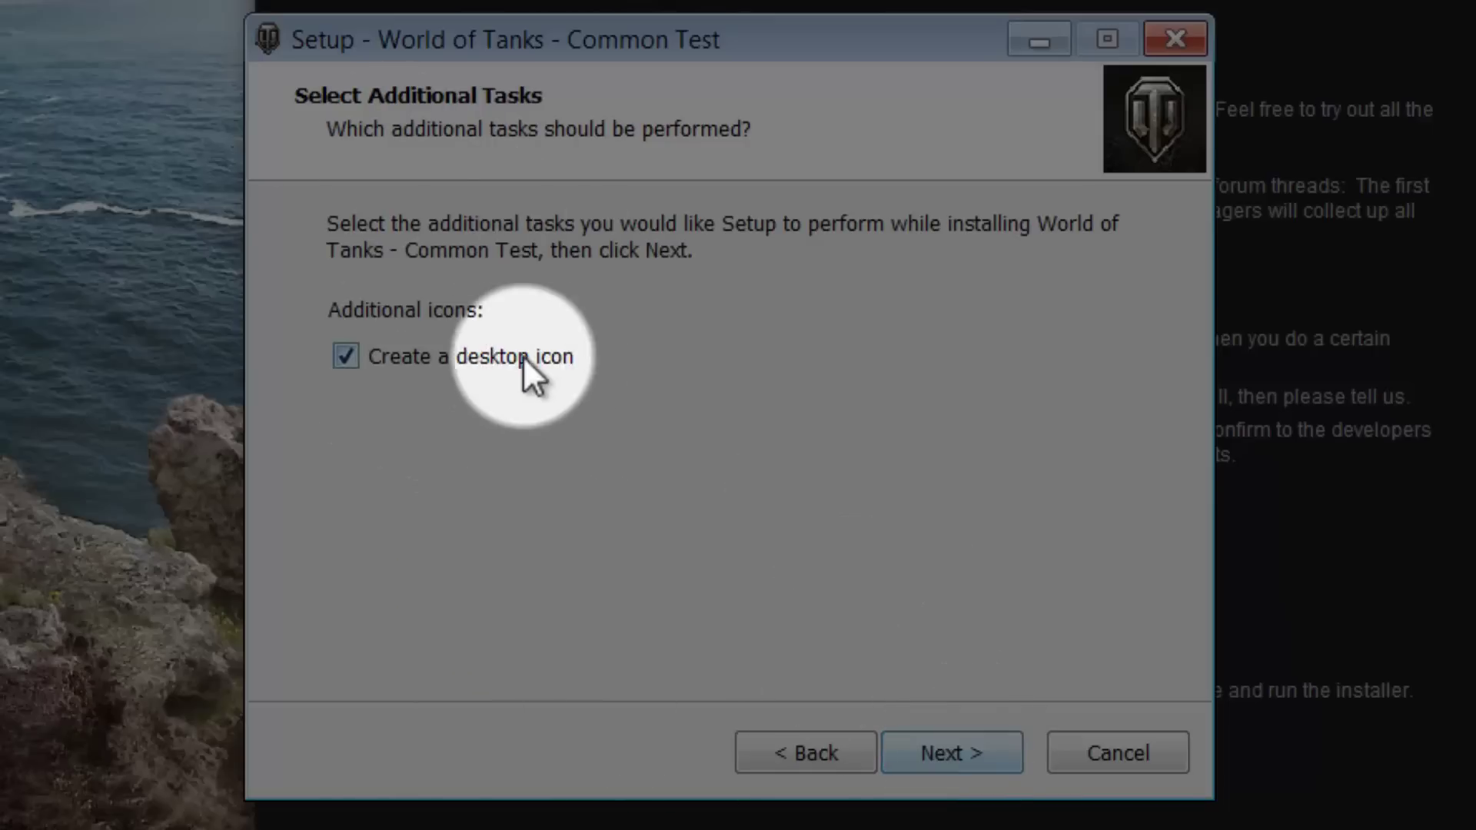
click(961, 762)
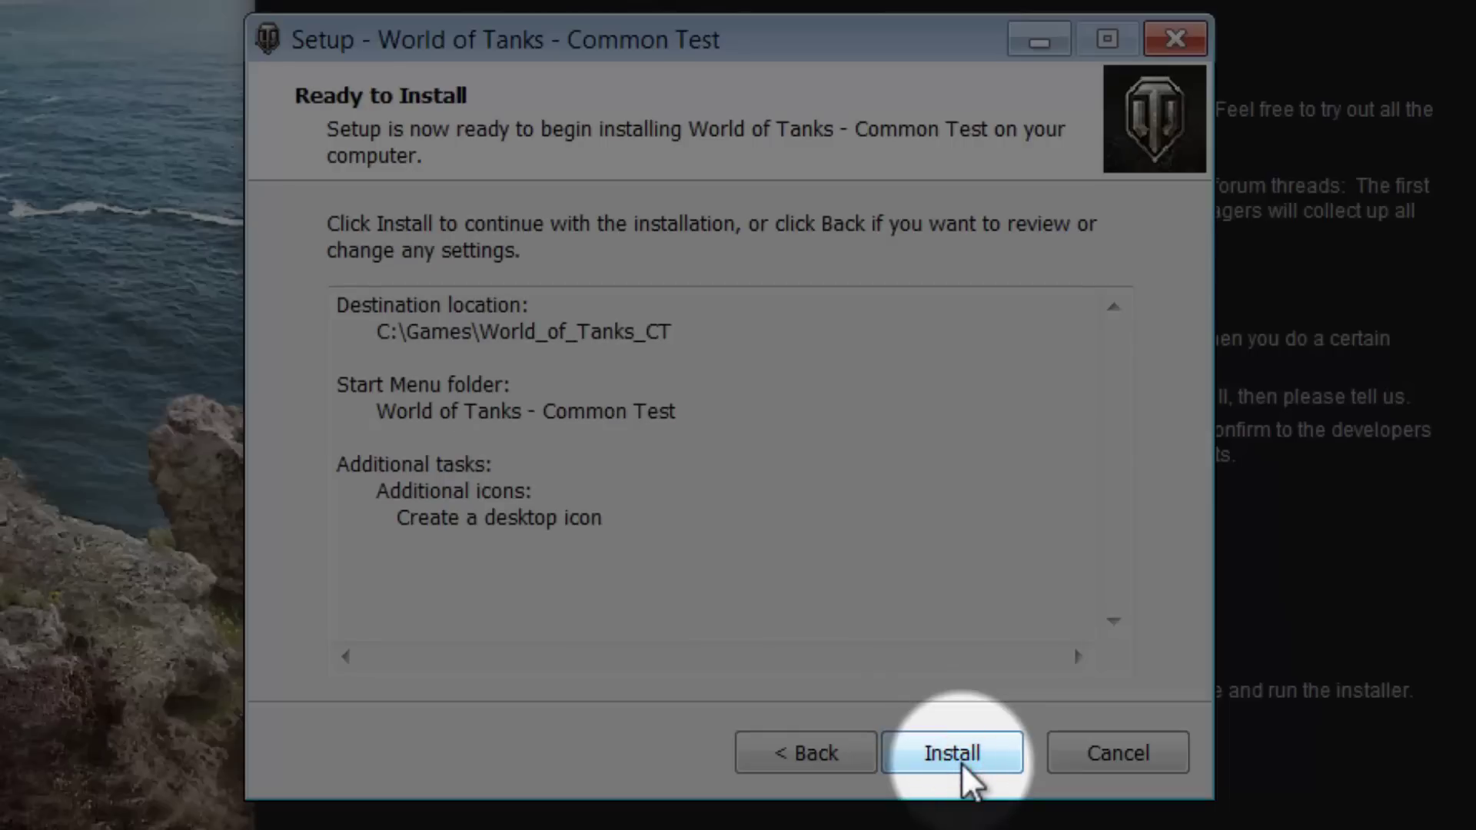
click(957, 757)
click(873, 58)
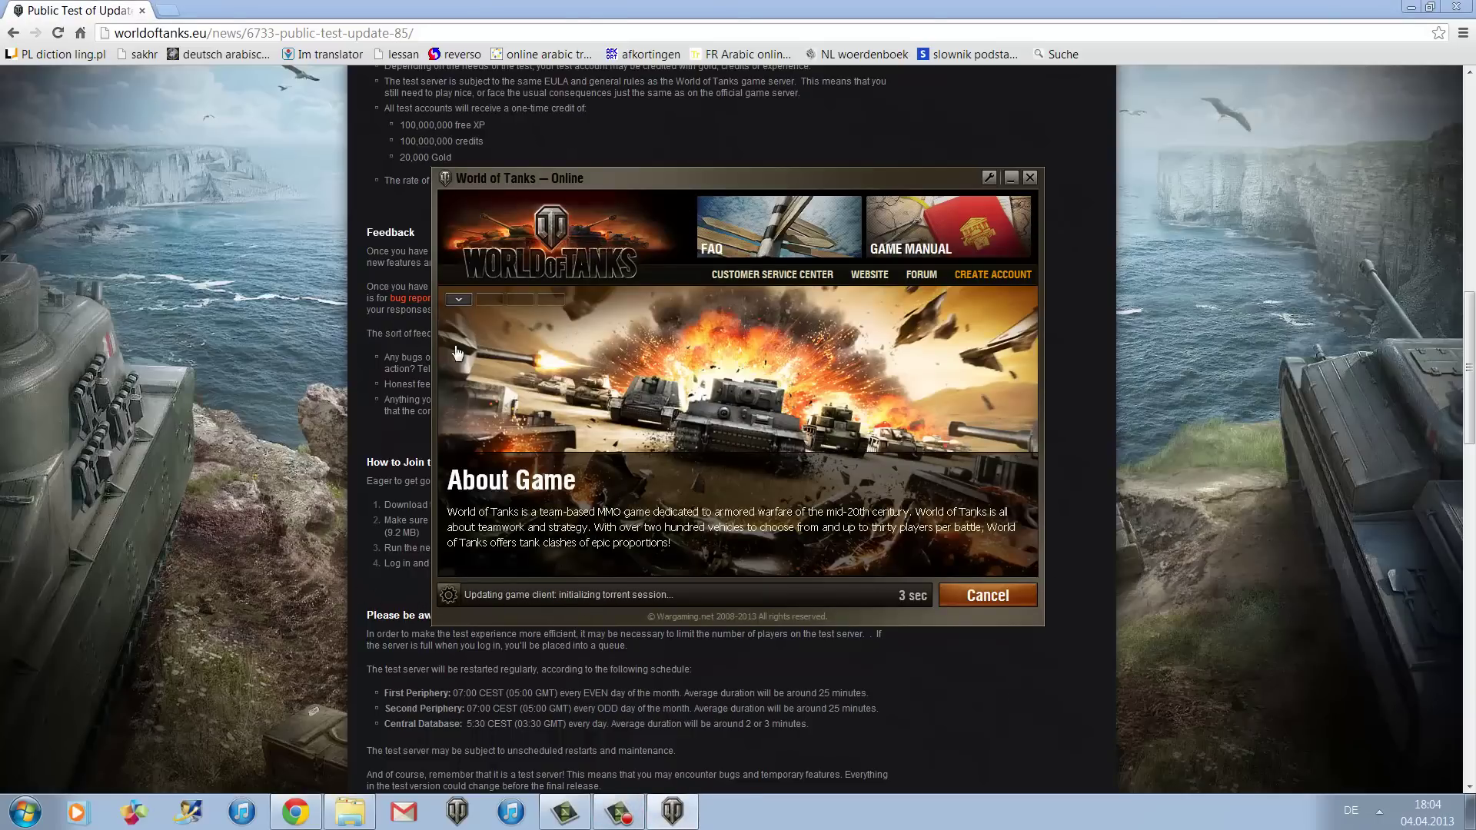
- Reposition the launcher window while it finishes the 4766.36 MB game client update
drag(881, 180, 796, 175)
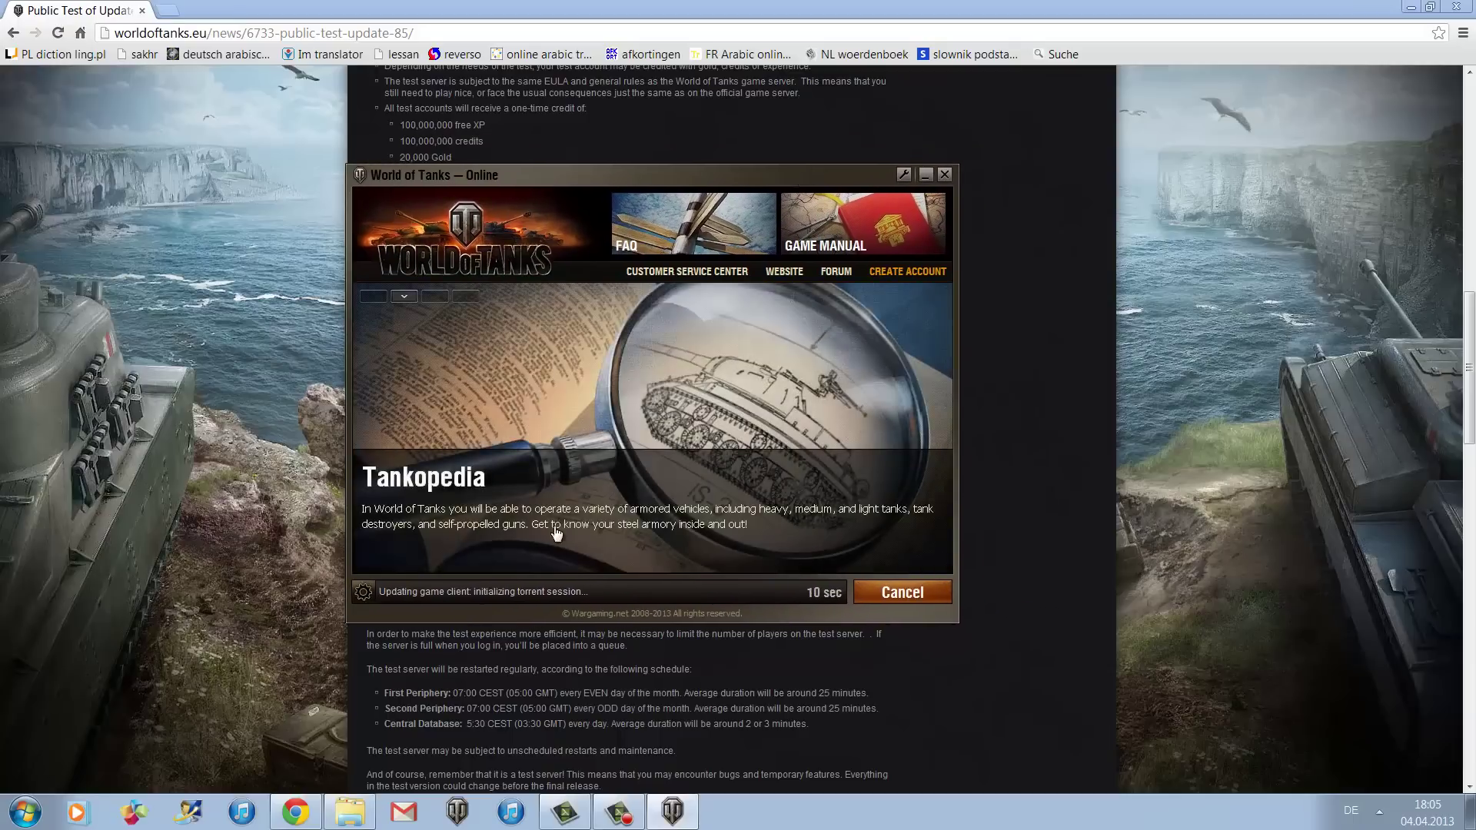
drag(461, 175, 525, 136)
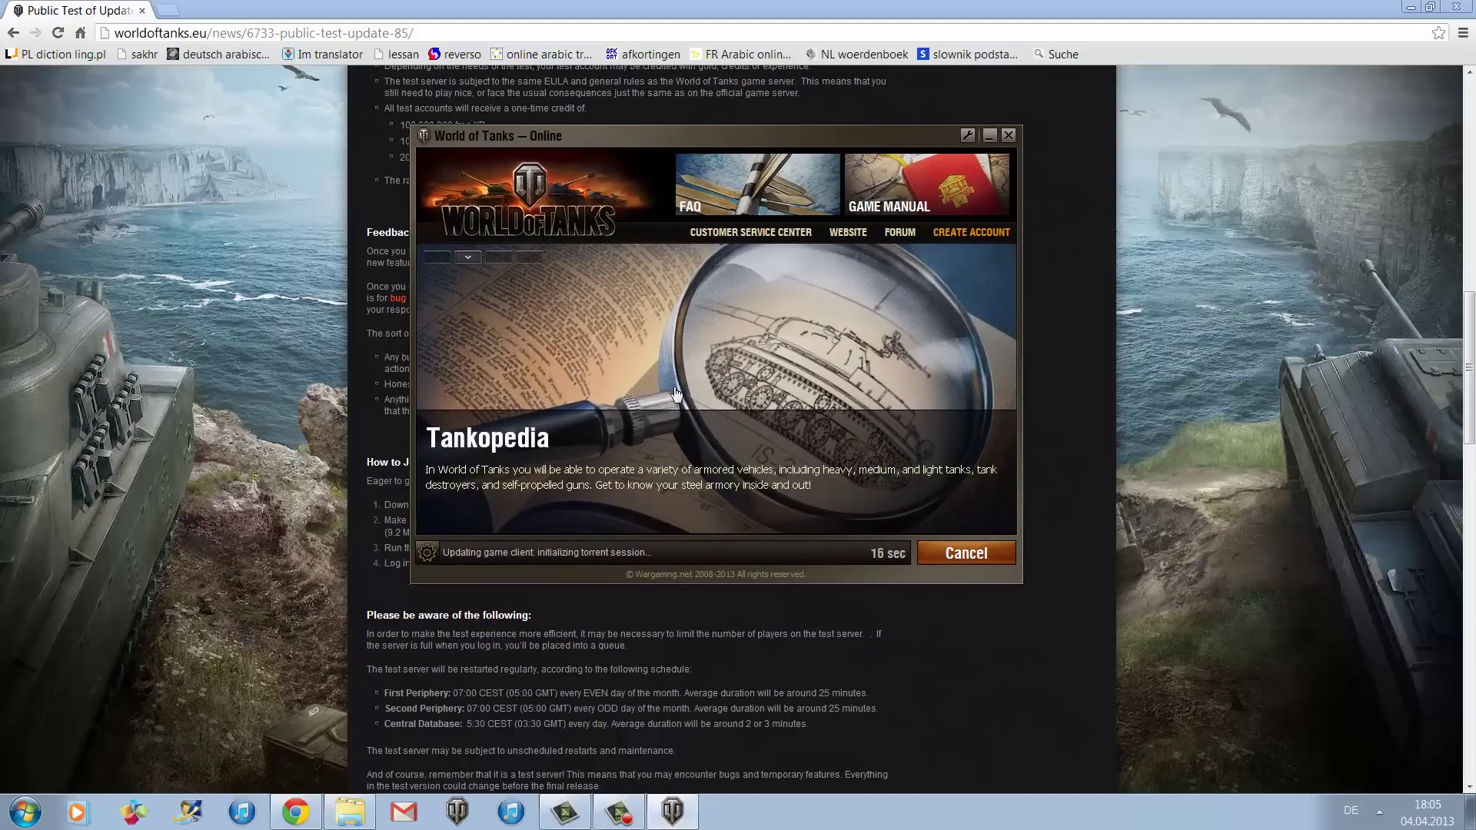
mouse_move(705, 146)
mouse_down()
mouse_move(697, 209)
mouse_move(719, 162)
mouse_up()
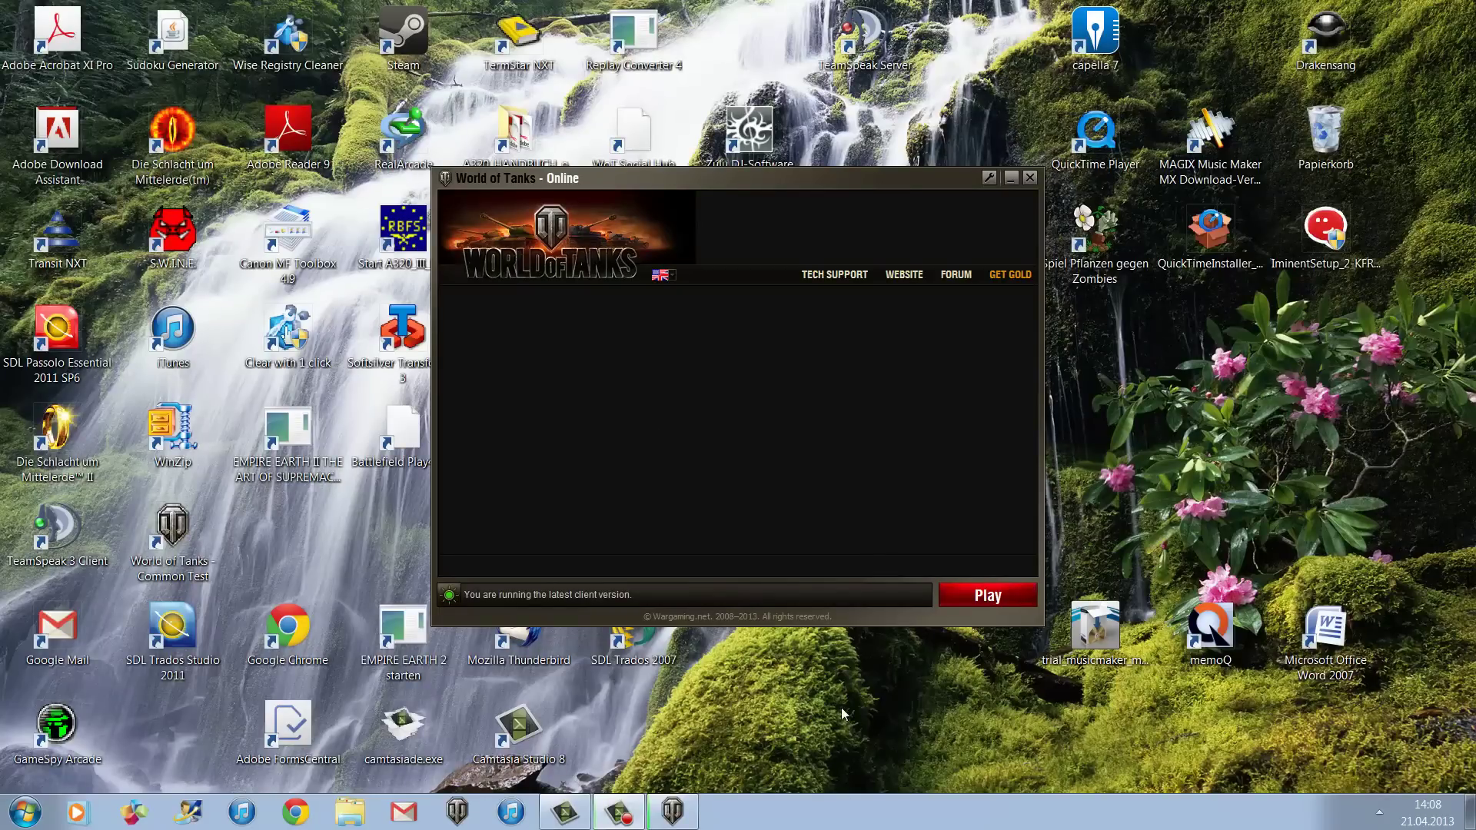
- Launch the Common Test game from the launcher's Play button to reach the v.0.8.5 login screen
click(990, 594)
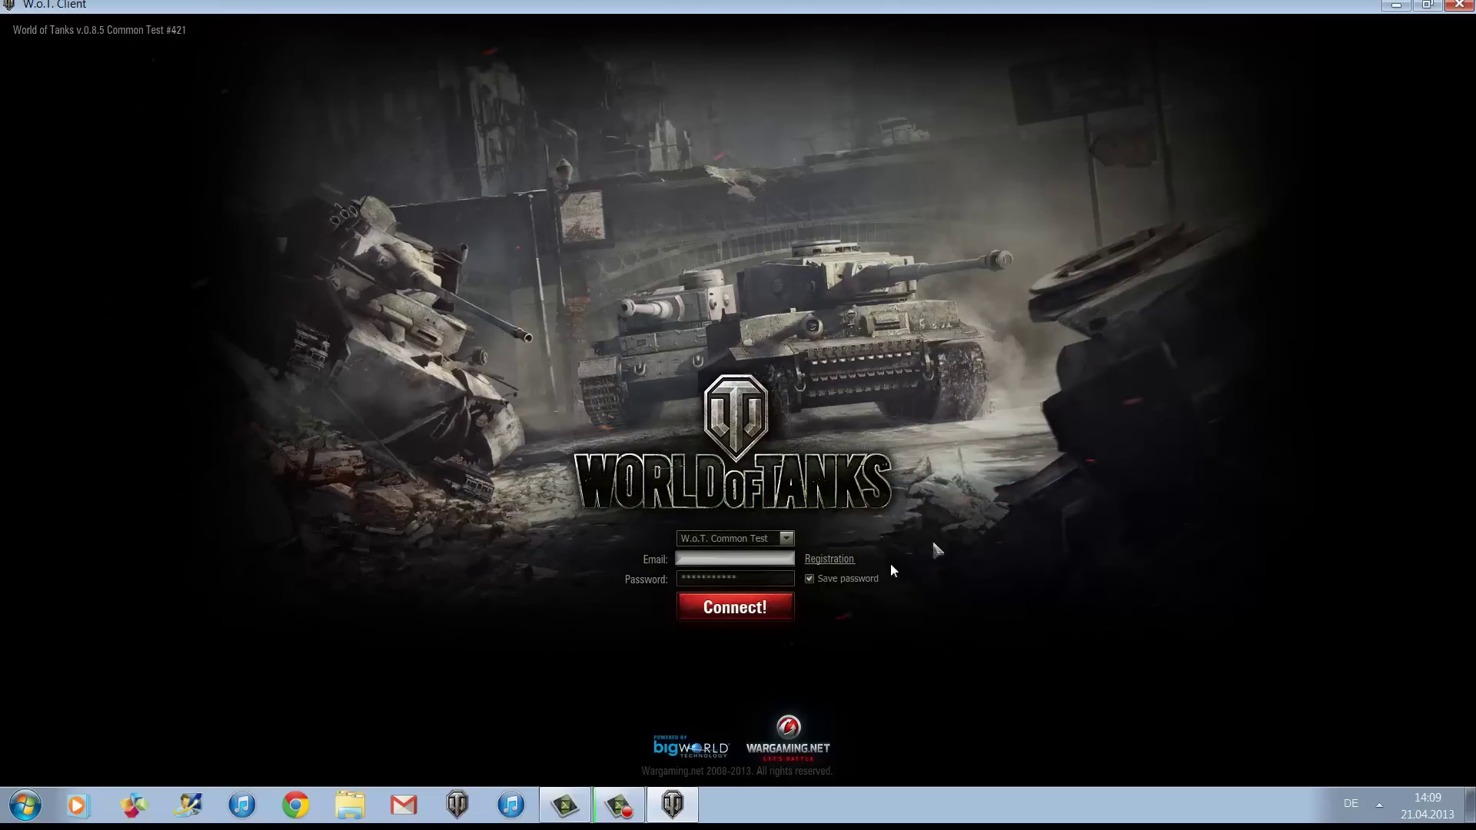
- Log in with Save password ticked, then orbit the garage camera around the Leopard 1
click(807, 576)
click(755, 611)
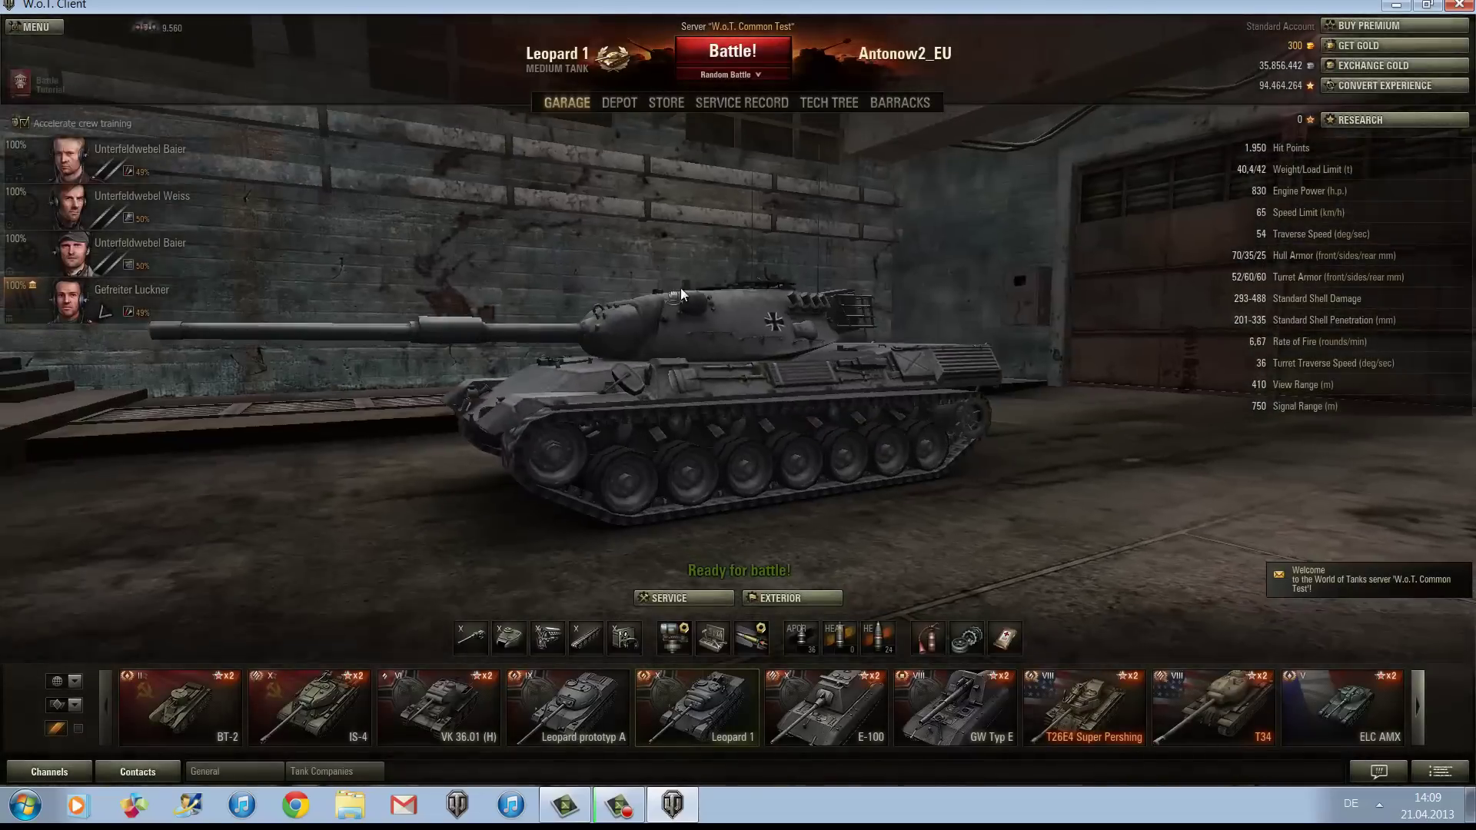
drag(680, 287, 612, 332)
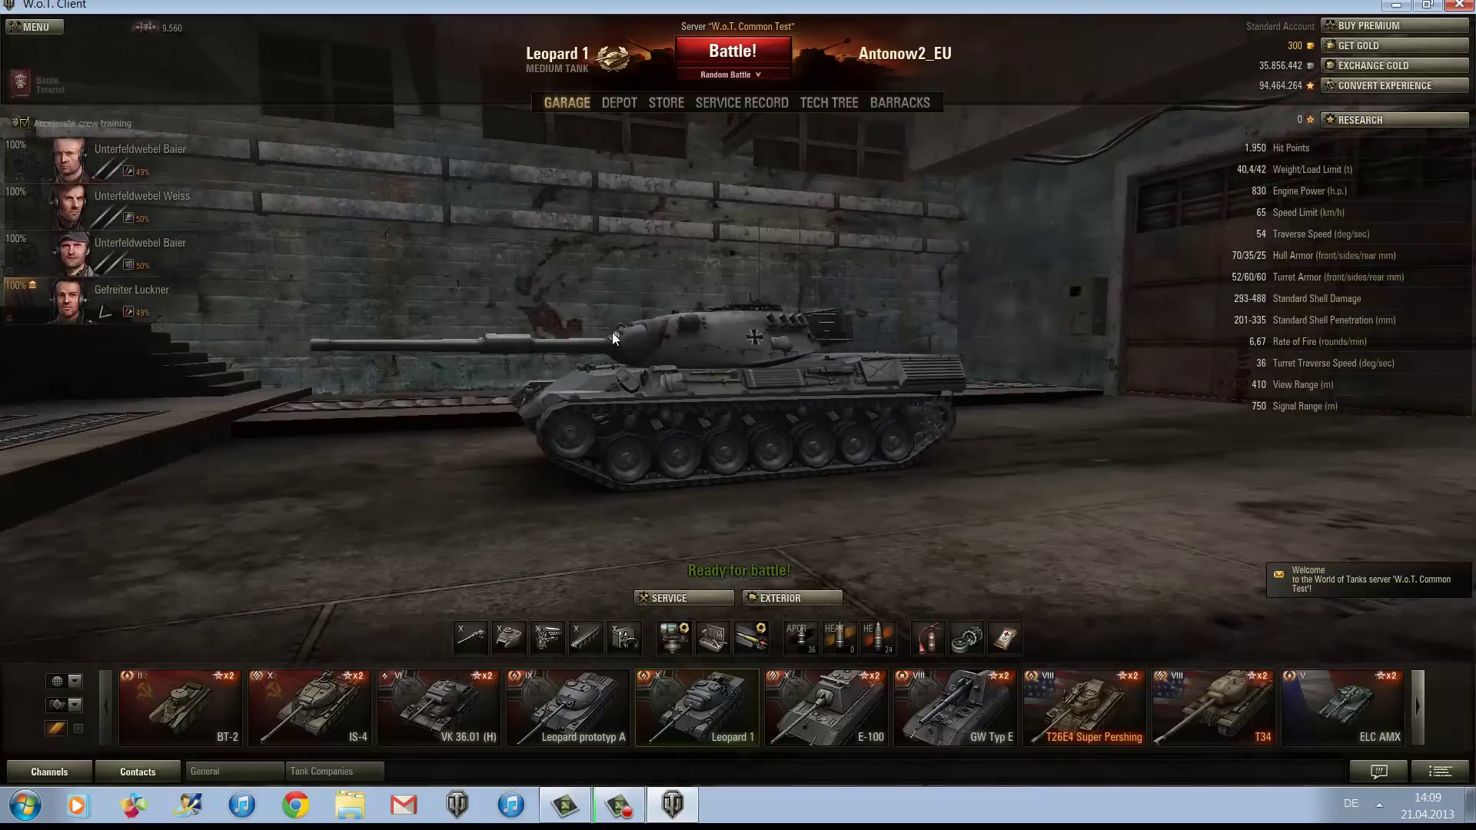
drag(546, 435, 685, 466)
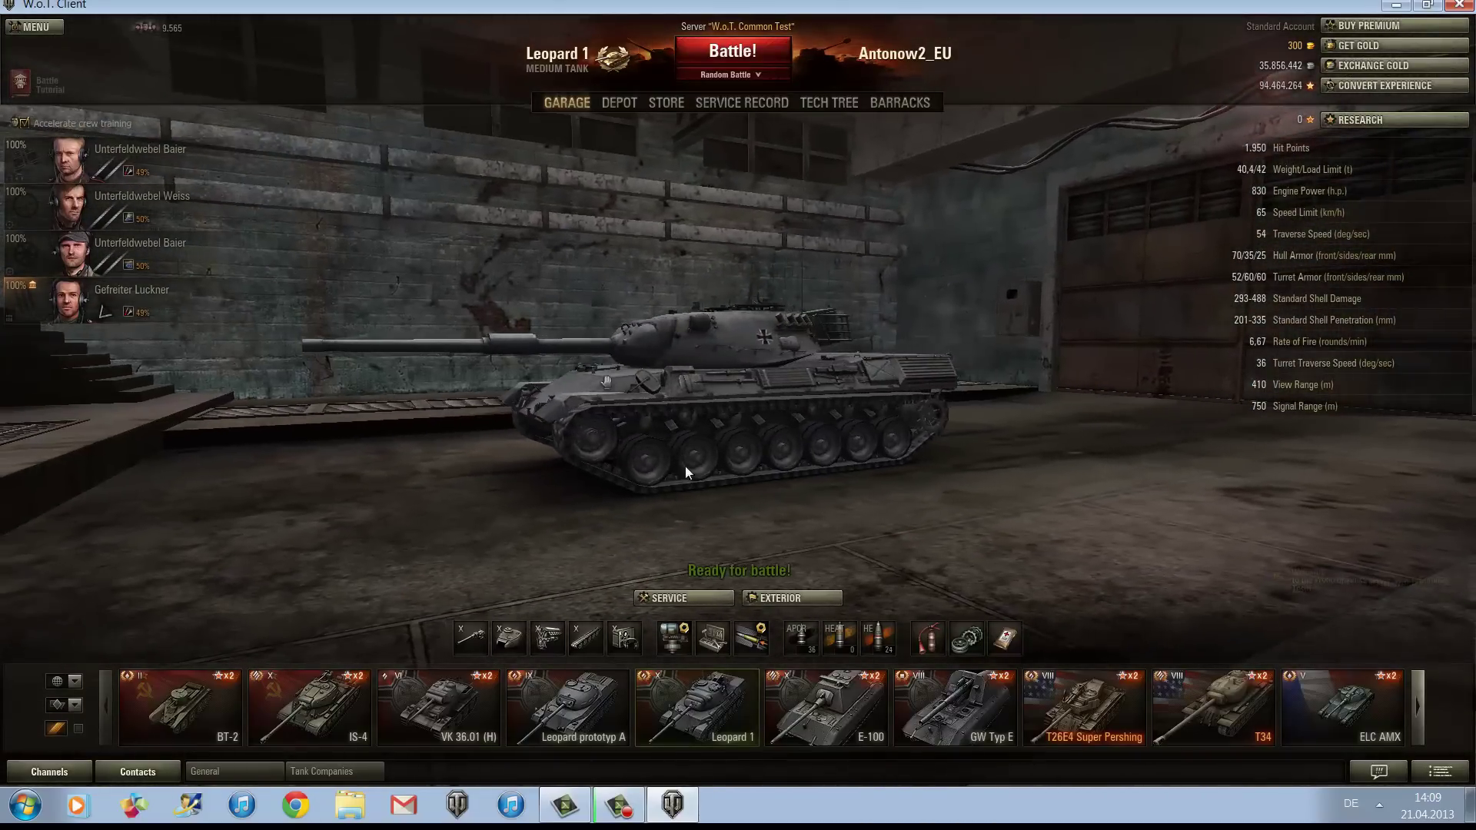
drag(695, 354, 707, 310)
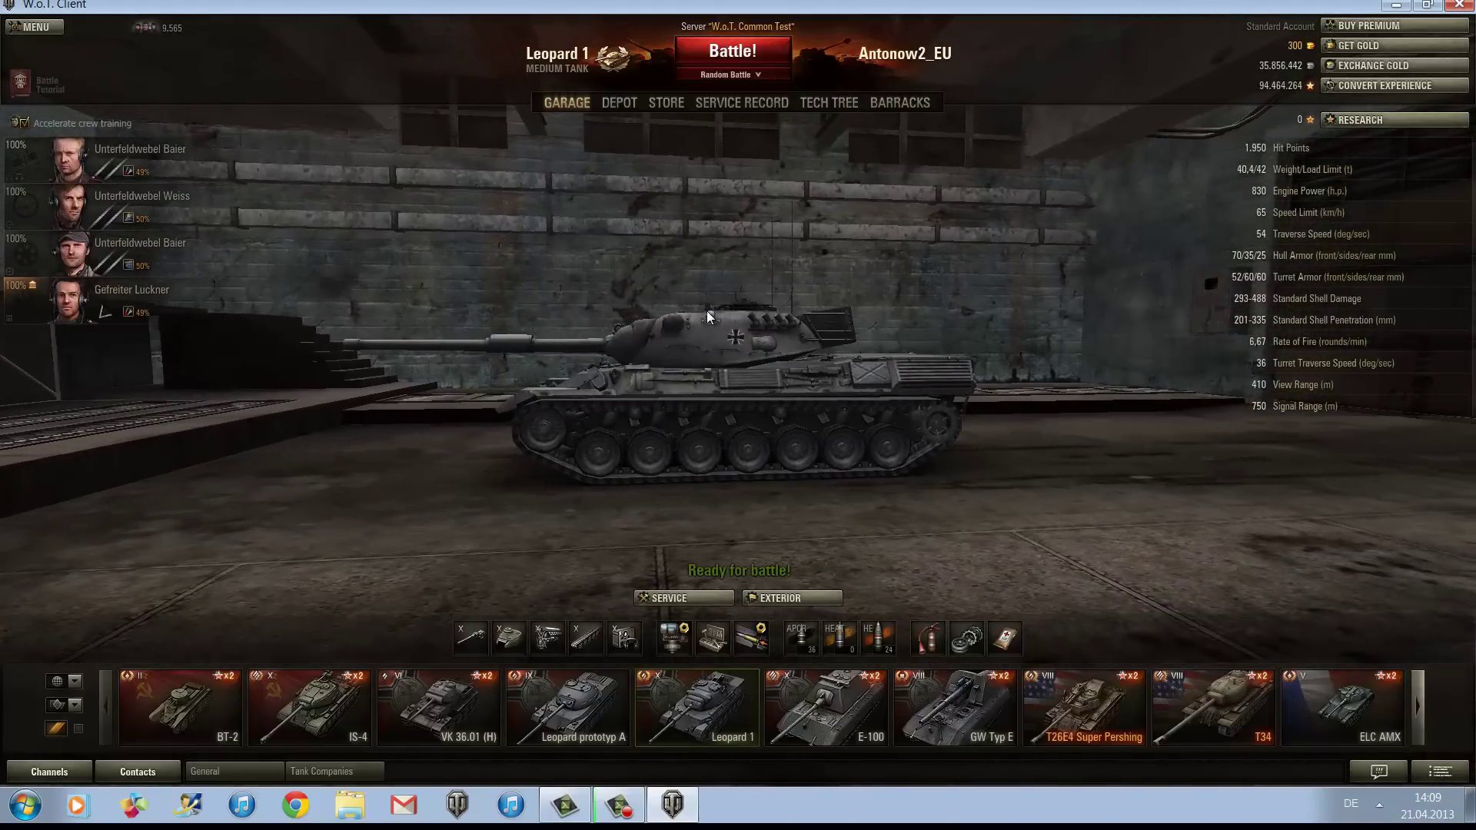